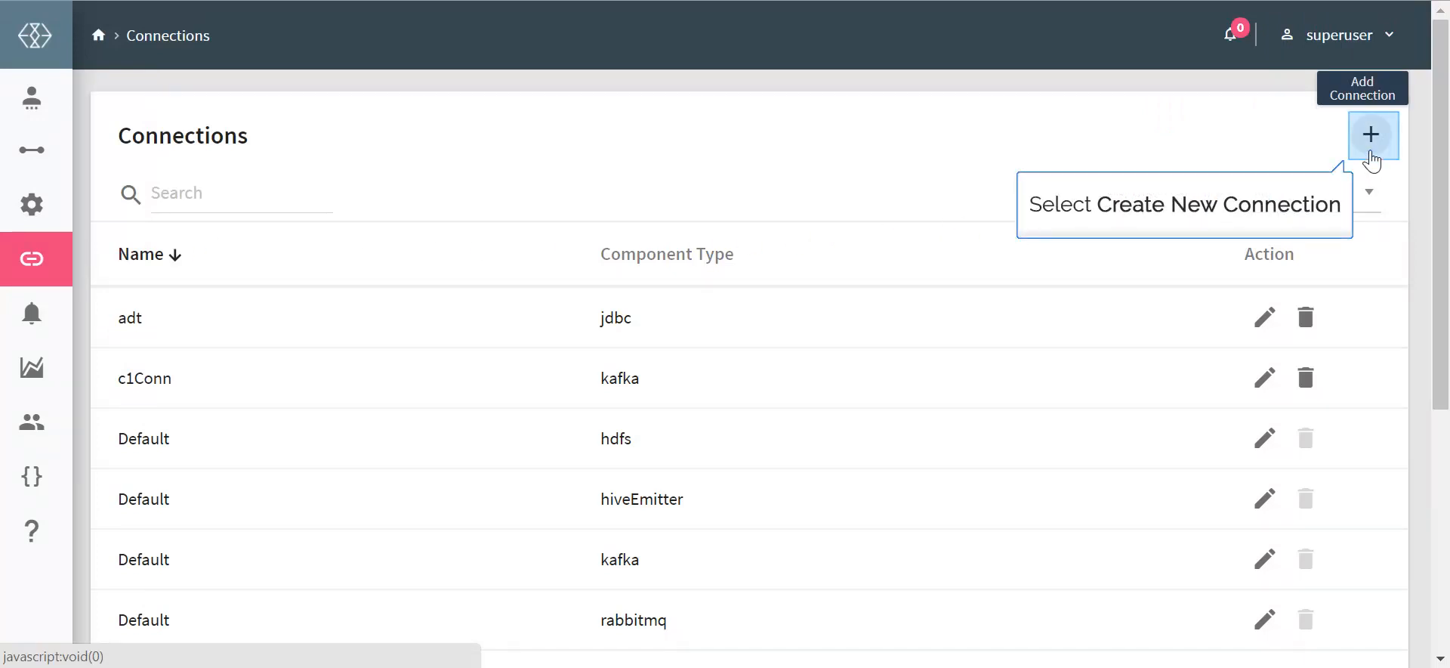
# - Find the kafka connection c1Conn in the connections list and open it for editing
pyautogui.scroll(-3, 1324, 337)
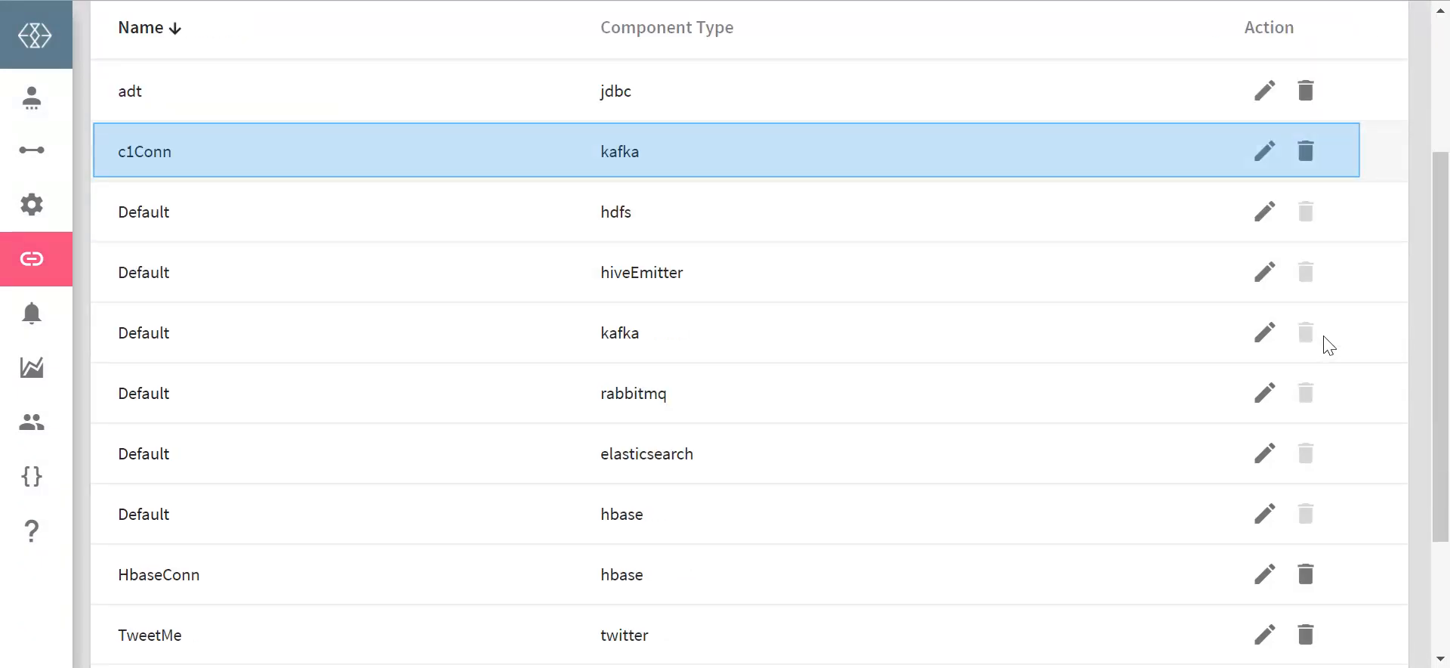
pyautogui.click(1265, 151)
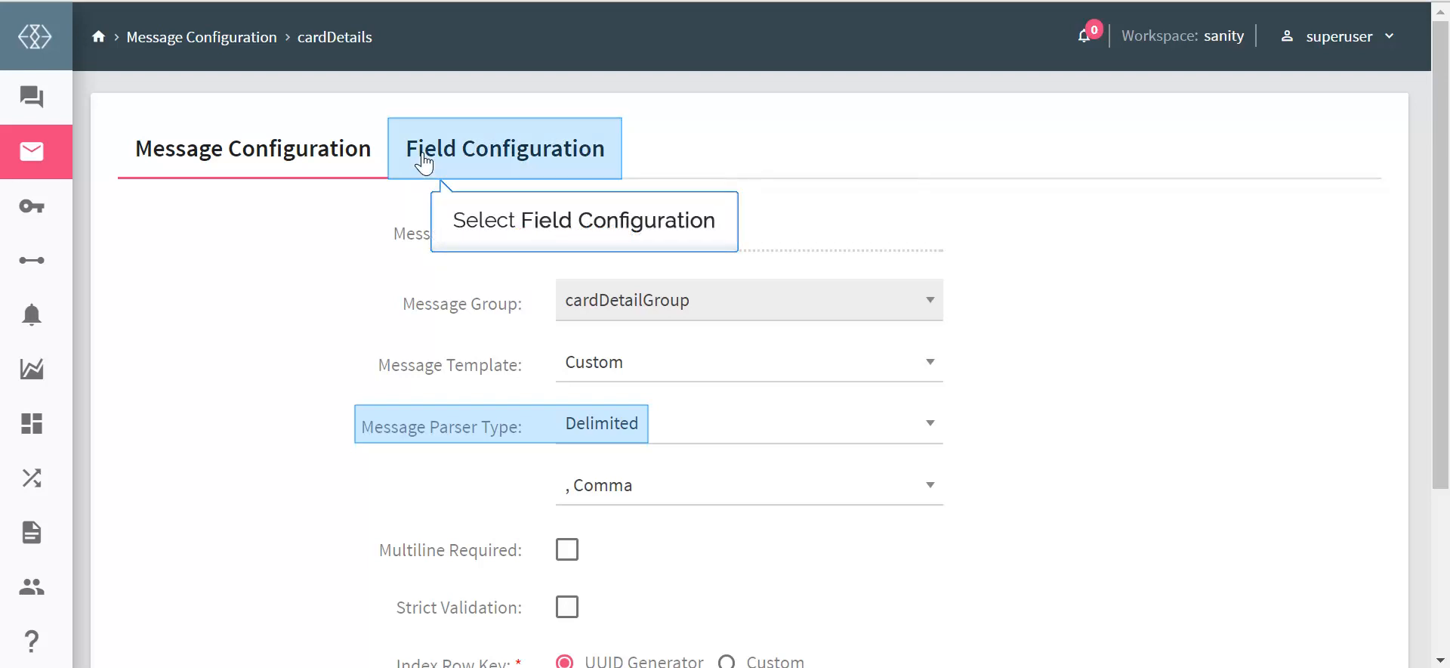
# - Open the field configuration of the cardDetails message and examine its list of available fields
pyautogui.click(425, 161)
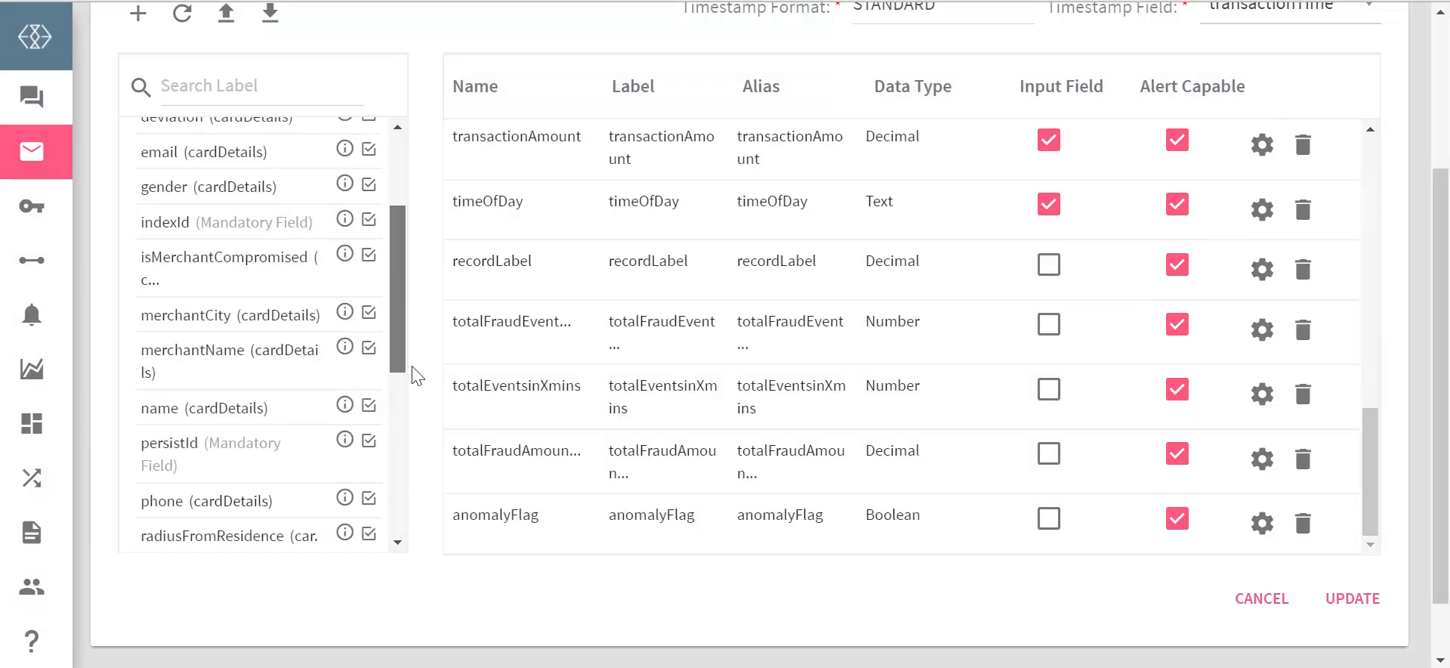
pyautogui.moveTo(411, 367); pyautogui.dragTo(417, 529)
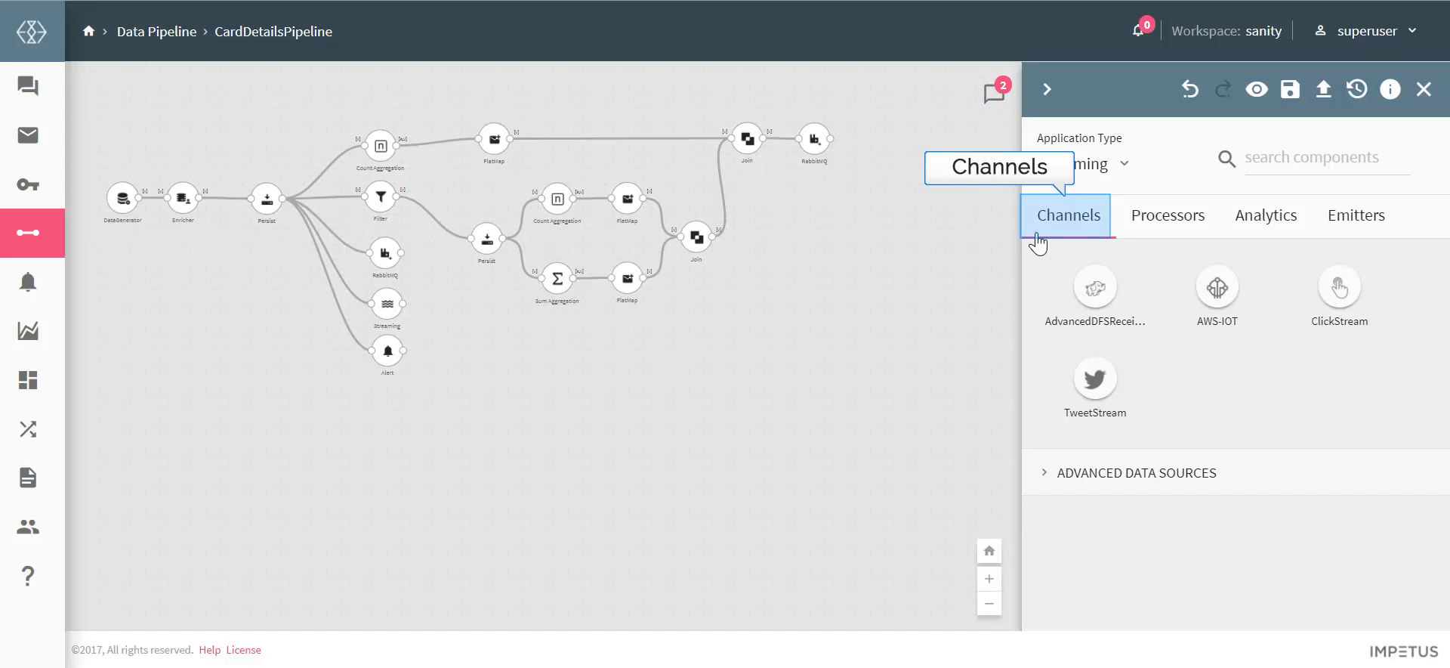
# - Examine the available channels, advanced data sources, processors, analytics and emitters for the streaming CardDetailsPipeline
pyautogui.click(1136, 473)
pyautogui.moveTo(1447, 349); pyautogui.dragTo(1448, 472)
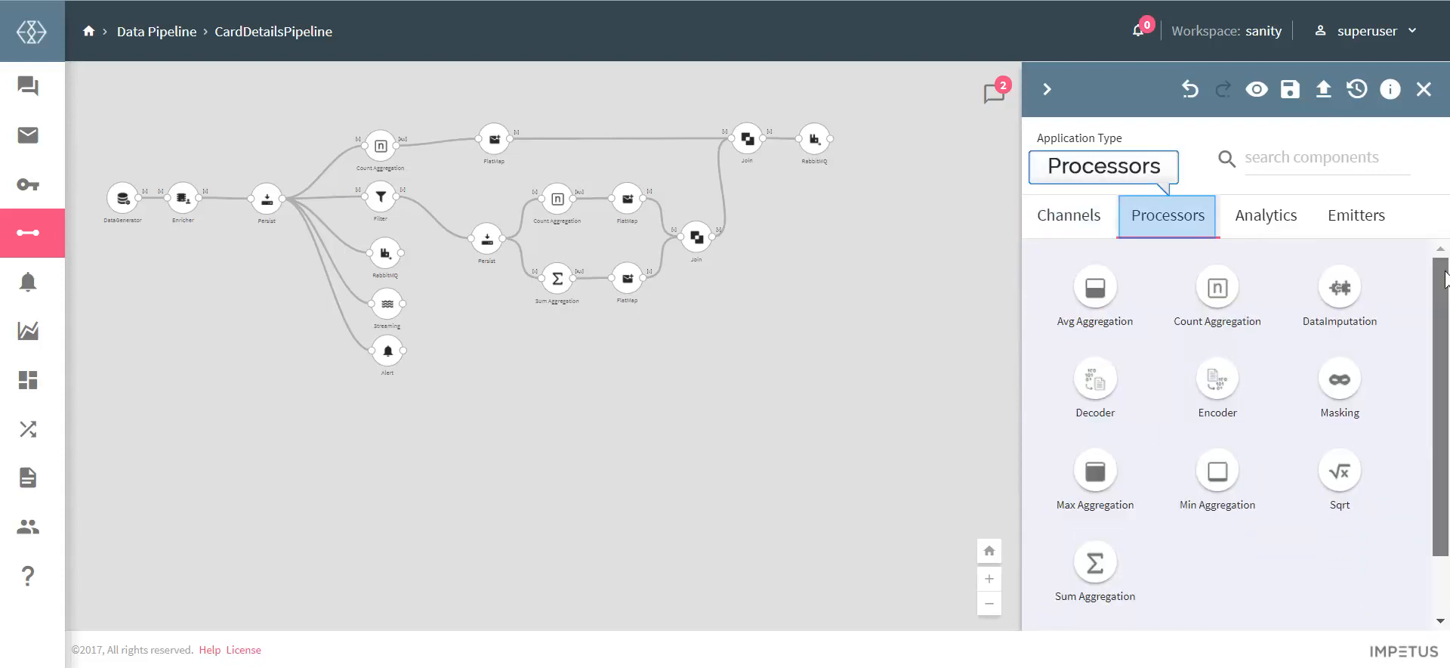
pyautogui.moveTo(1446, 337); pyautogui.dragTo(1440, 413)
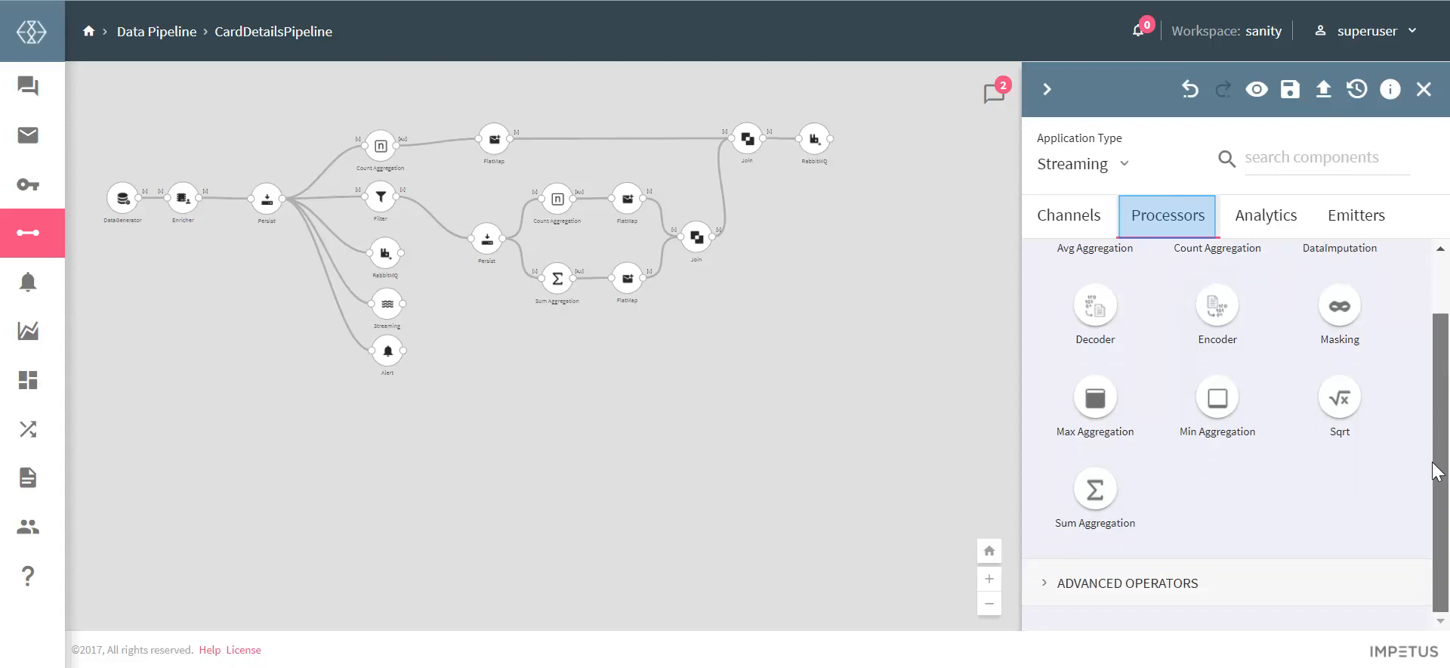
pyautogui.moveTo(1448, 370); pyautogui.dragTo(1448, 593)
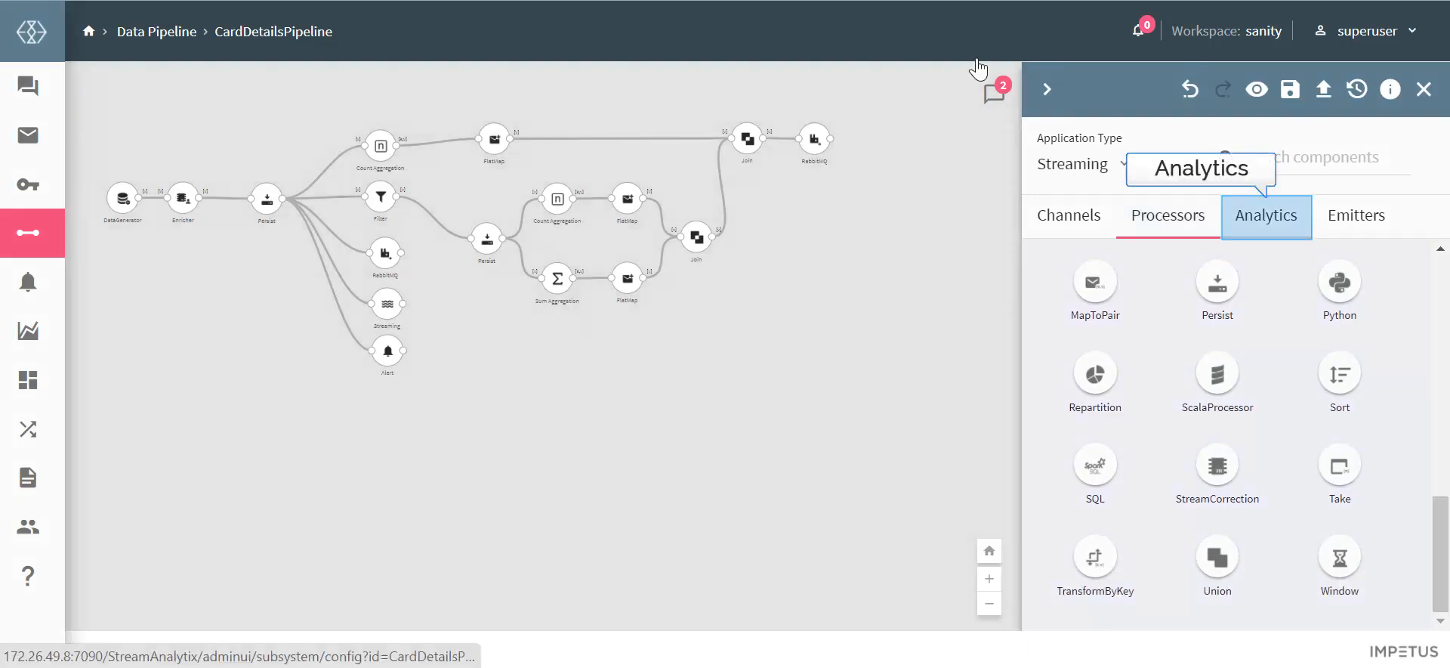
pyautogui.click(1277, 224)
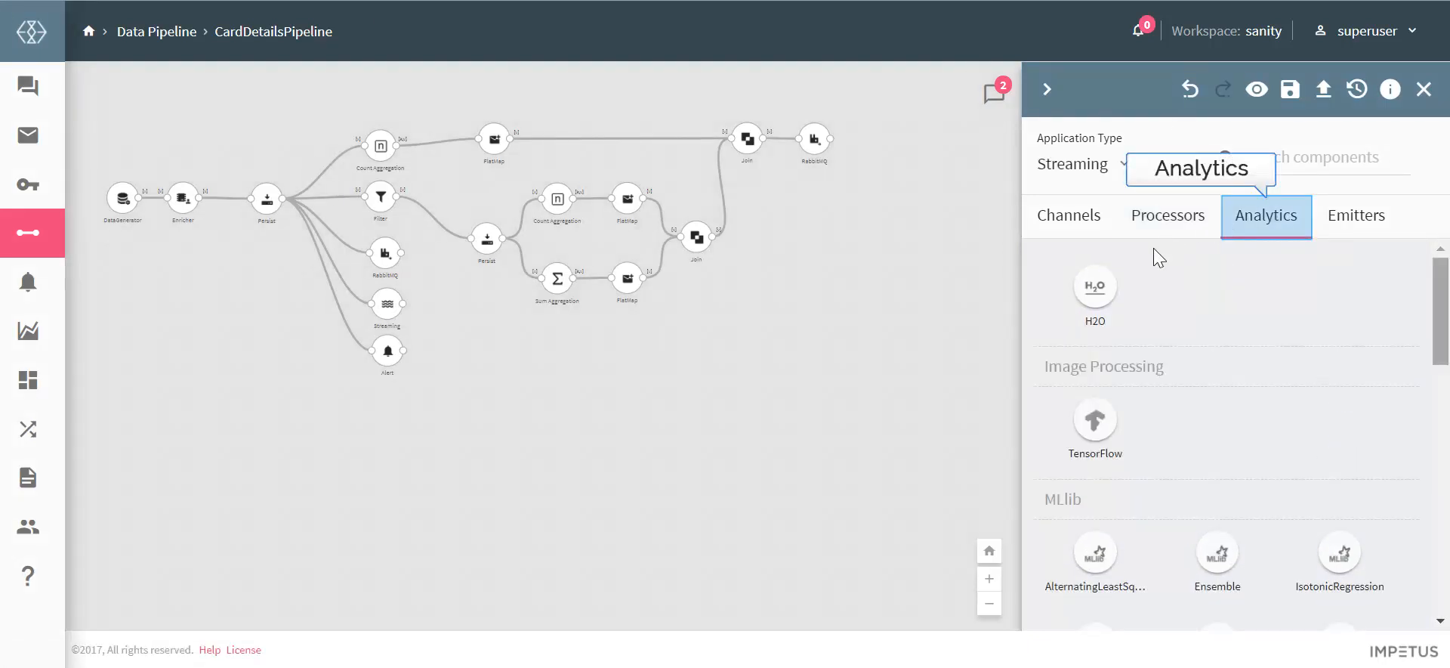
pyautogui.moveTo(1443, 292); pyautogui.dragTo(1444, 540)
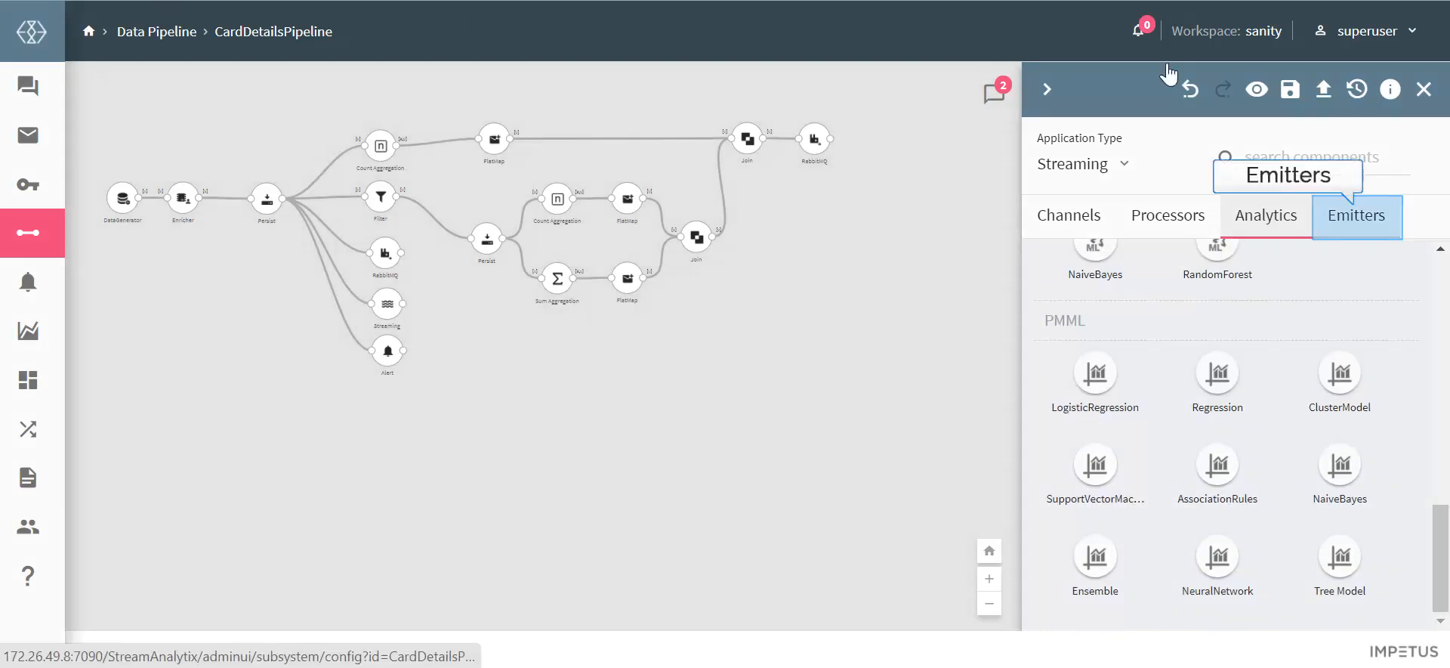
pyautogui.click(1379, 215)
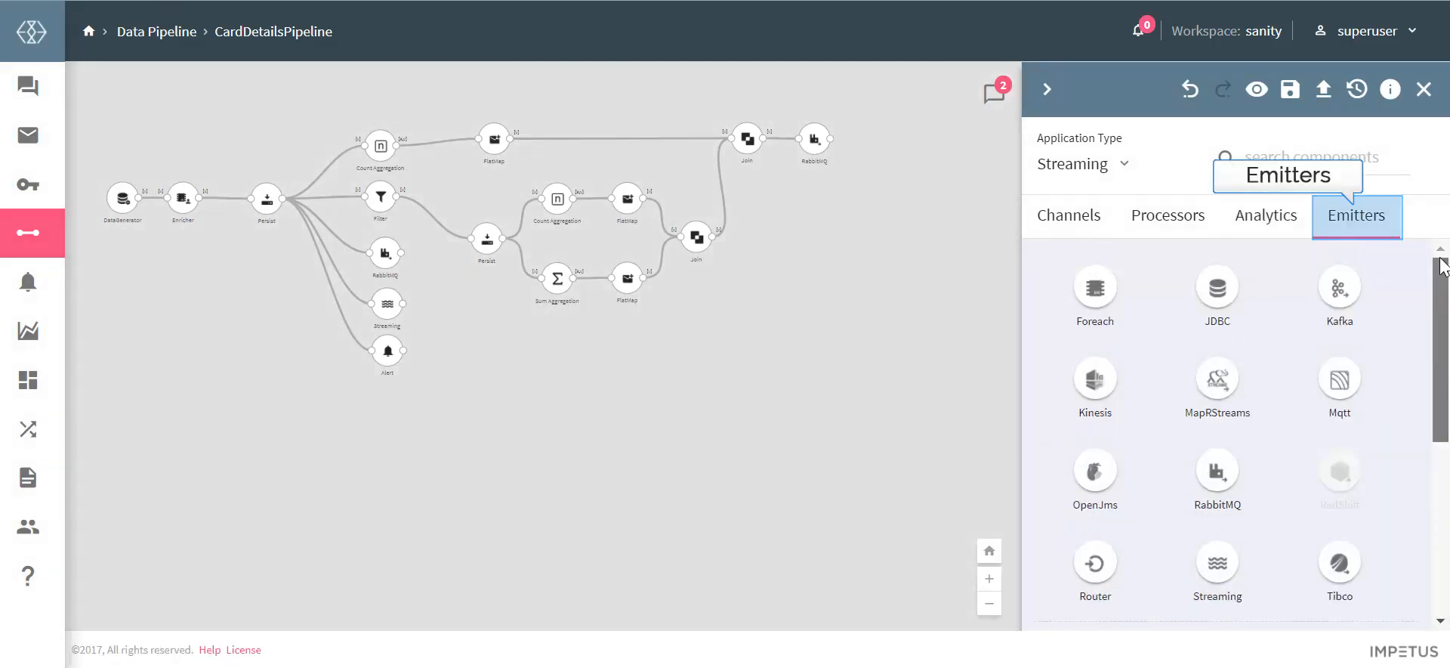
pyautogui.moveTo(1443, 342); pyautogui.dragTo(1449, 528)
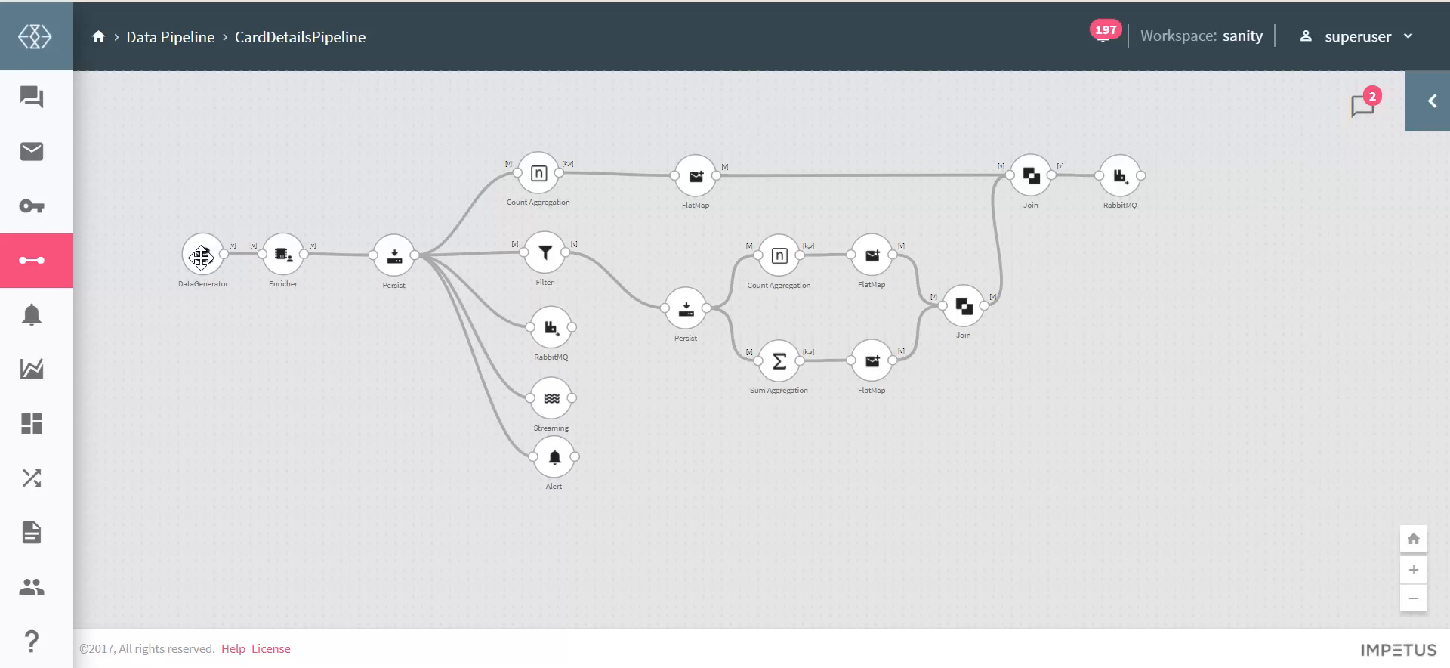
# - Open the configuration settings of the DataGenerator component and examine its generated field values
pyautogui.click(201, 258)
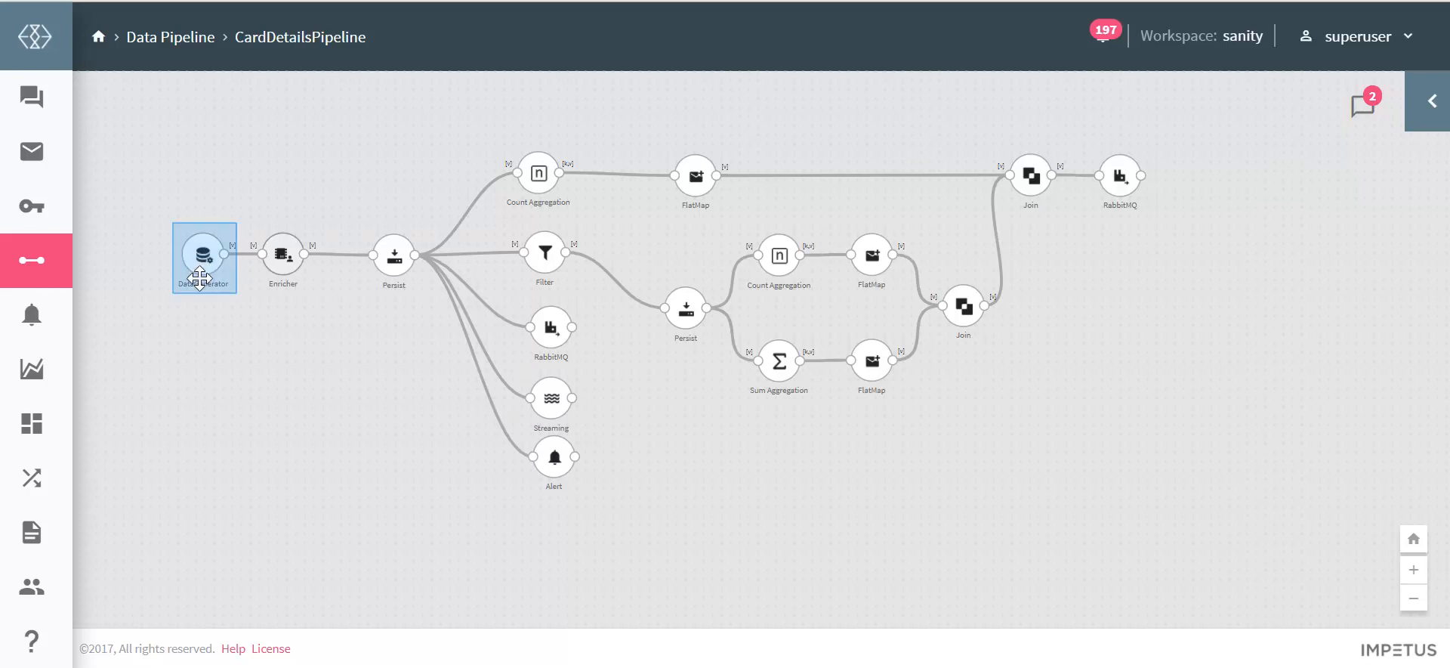
pyautogui.doubleClick(201, 260)
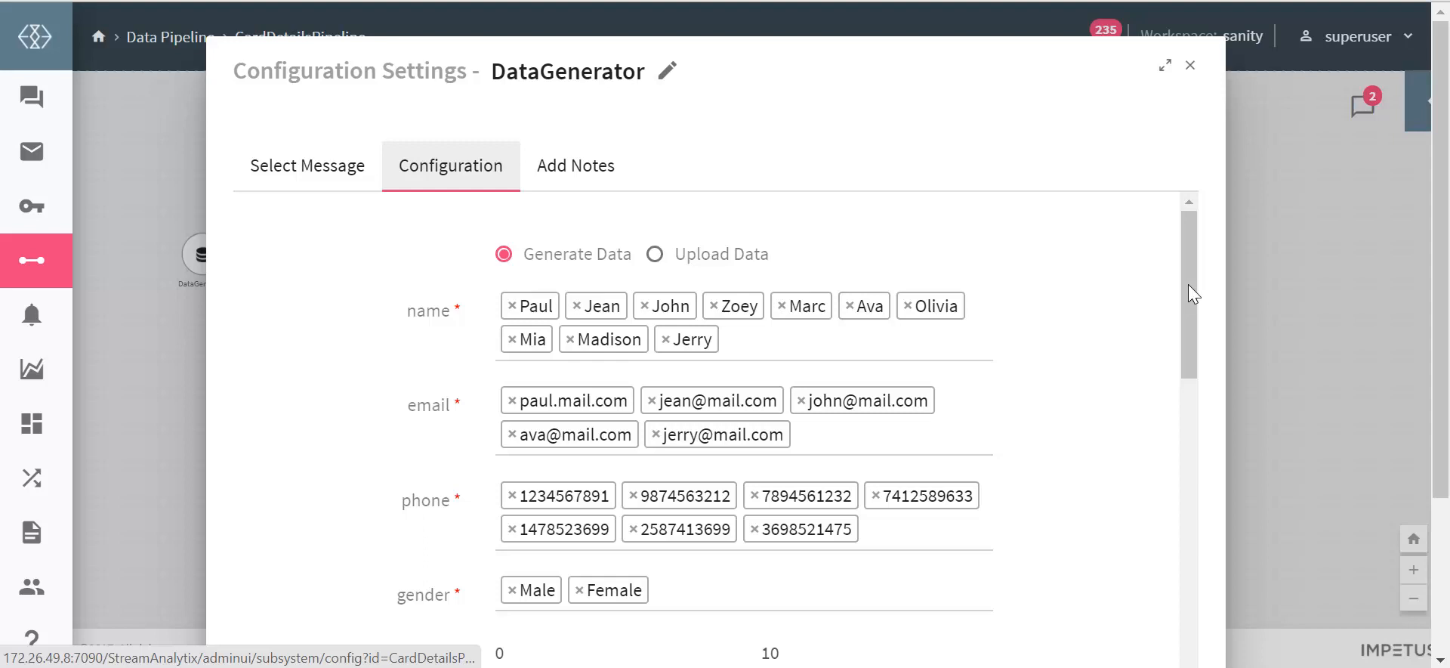
pyautogui.moveTo(1189, 284); pyautogui.dragTo(1203, 518)
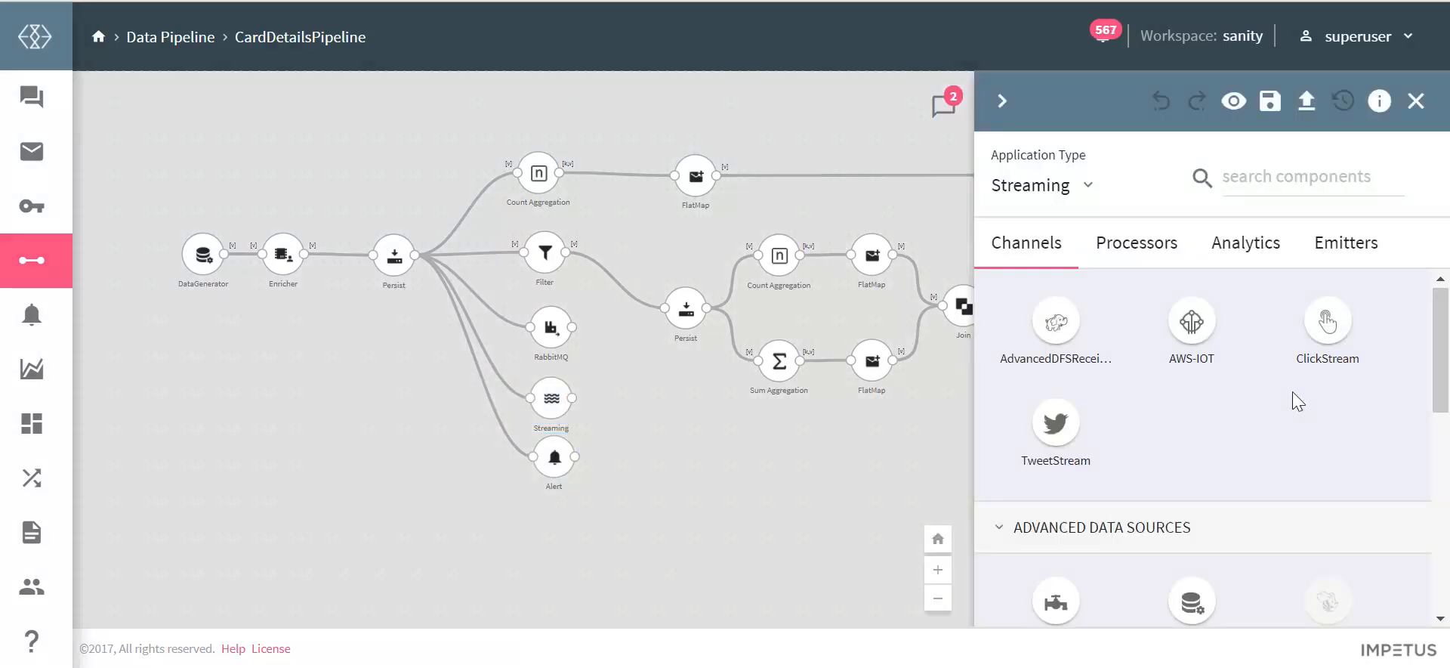
# - Set the Advanced HDFS emitter's HDFS path to my/hdfs/path and fill in its output fields
pyautogui.scroll(-3, 1330, 413)
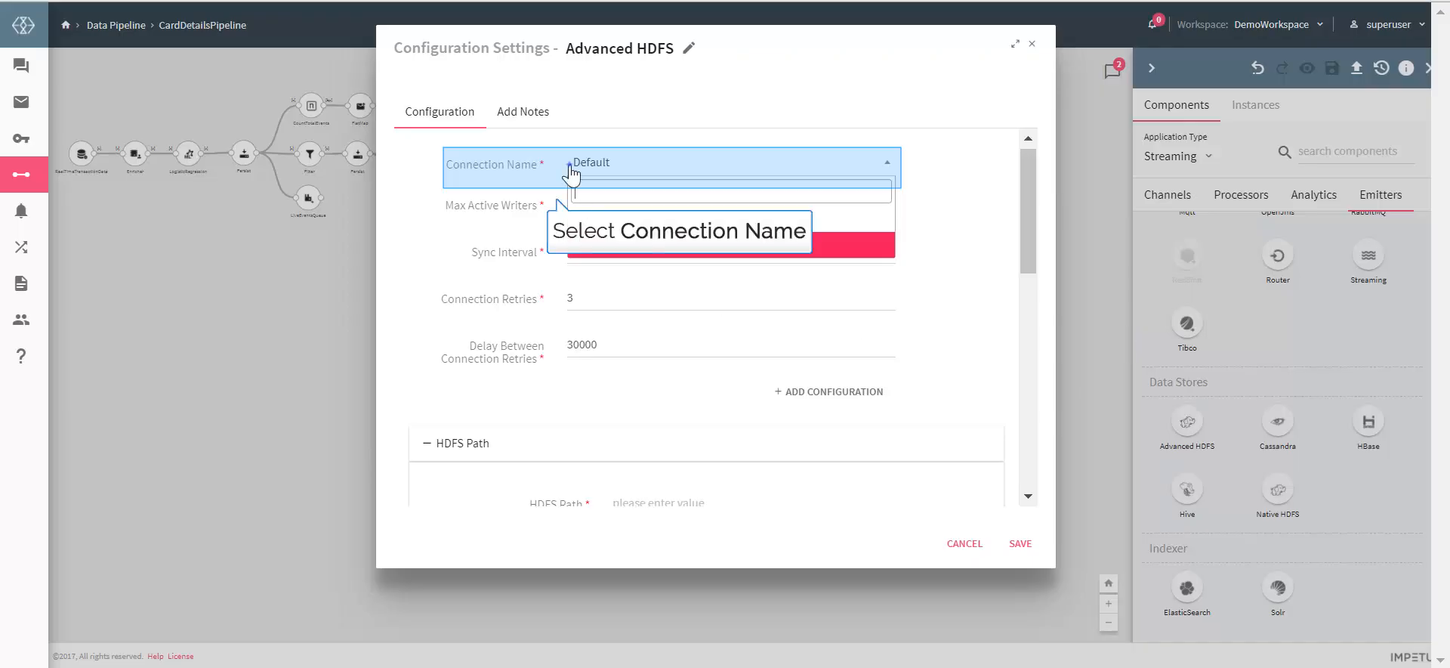
pyautogui.scroll(-3, 1041, 283)
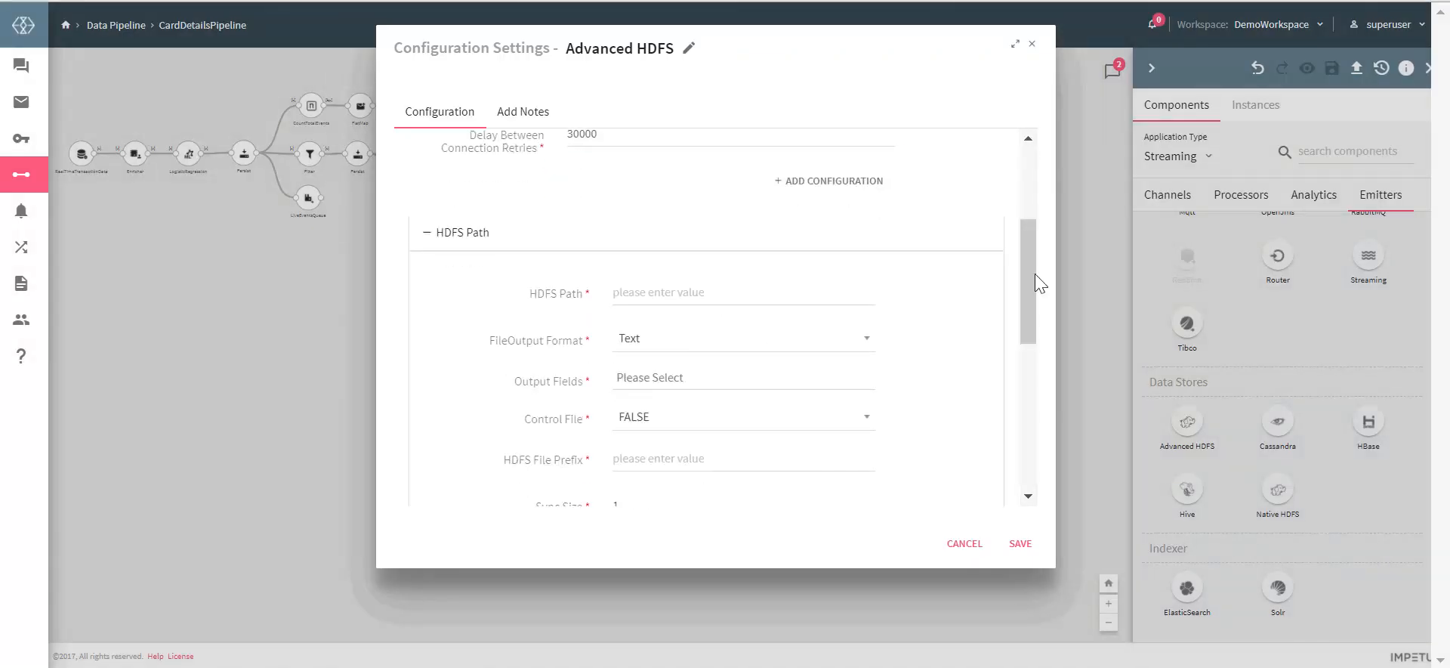
pyautogui.click(658, 293)
pyautogui.write('my/hdfs/path')
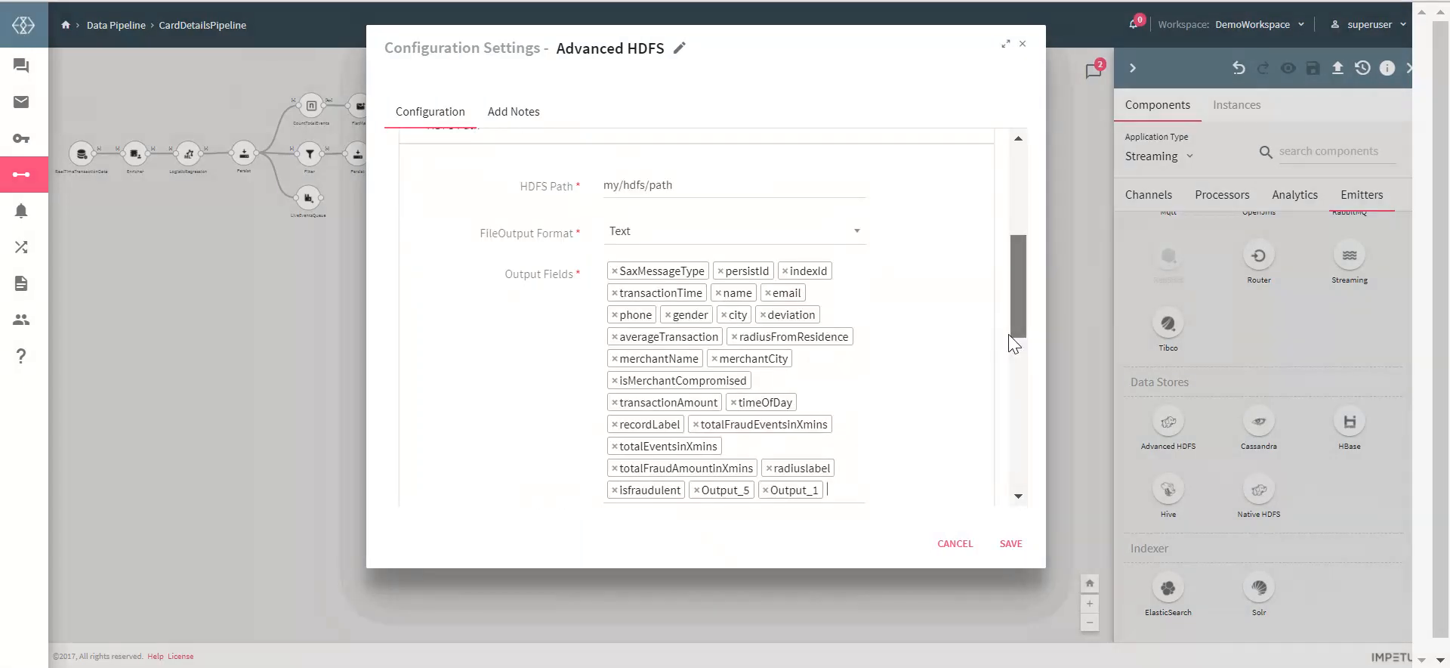
pyautogui.scroll(-3, 1016, 376)
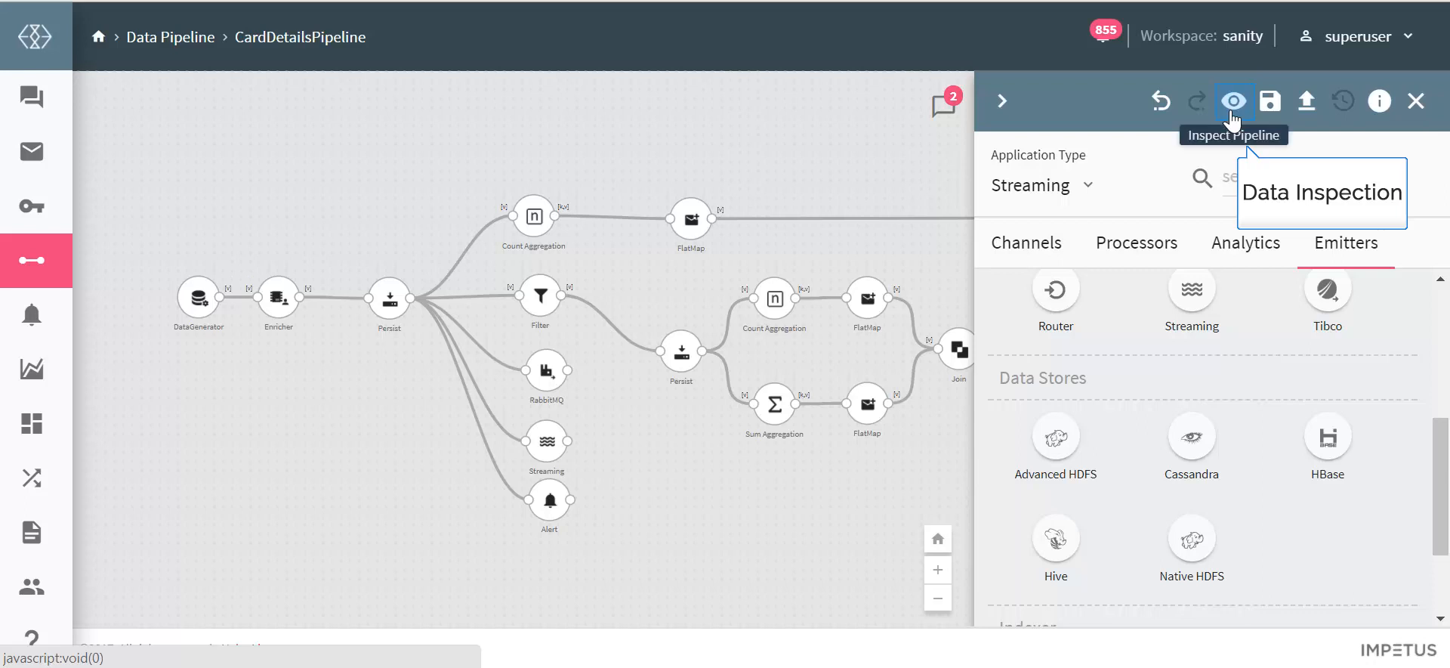
# - Inspect the CardDetailsPipeline with the number of records set to 10, using the configured source and ignoring emitters
pyautogui.click(1233, 102)
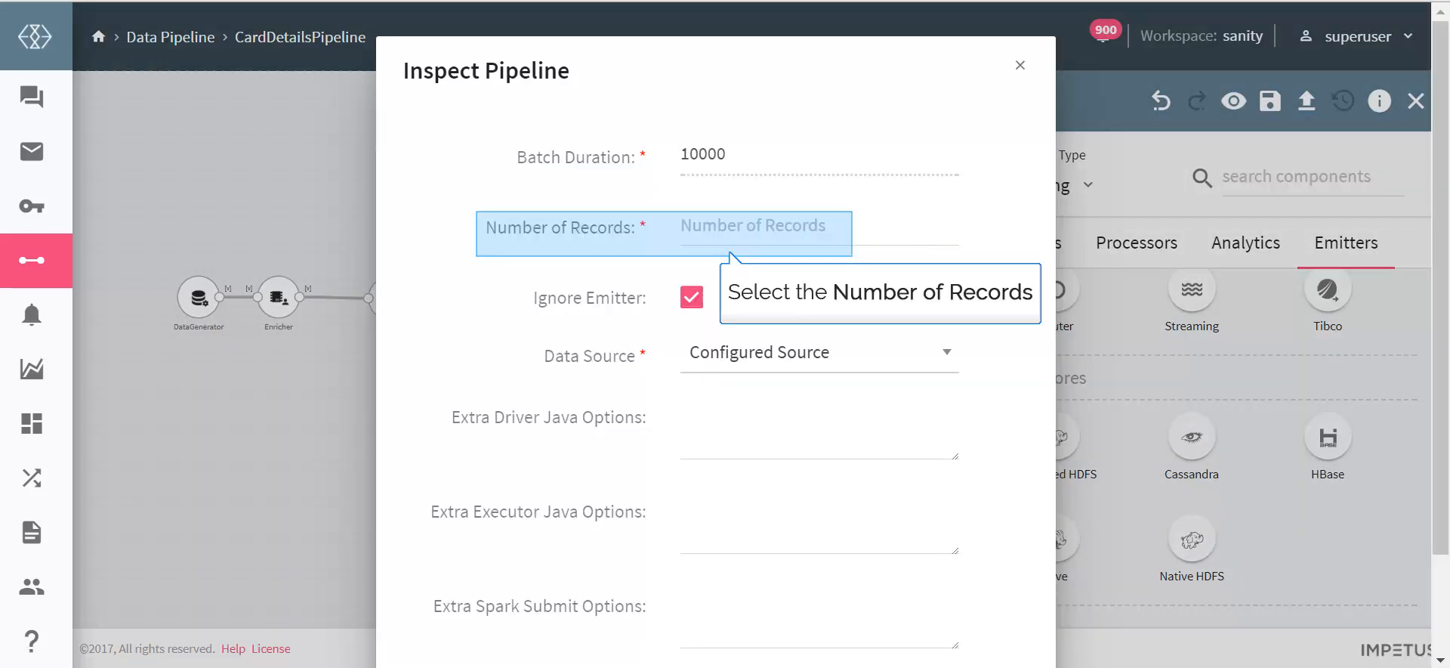
pyautogui.write('10')
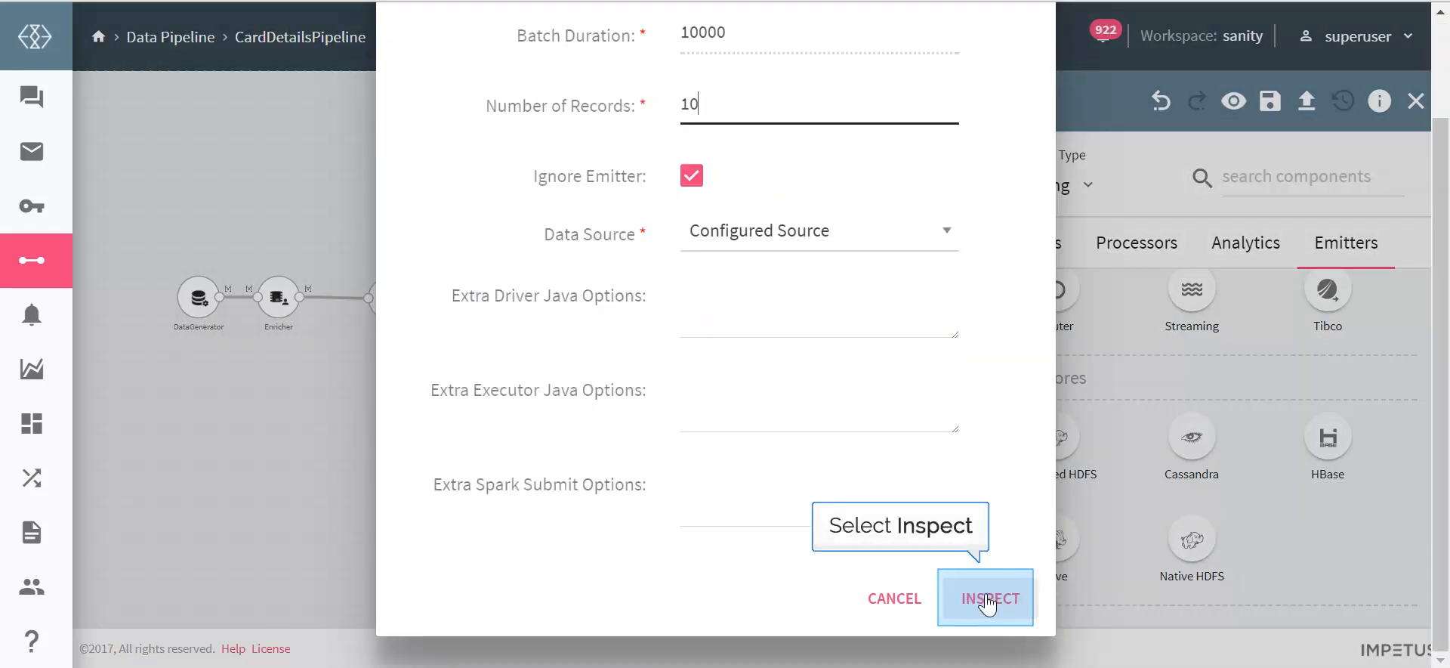
pyautogui.click(987, 601)
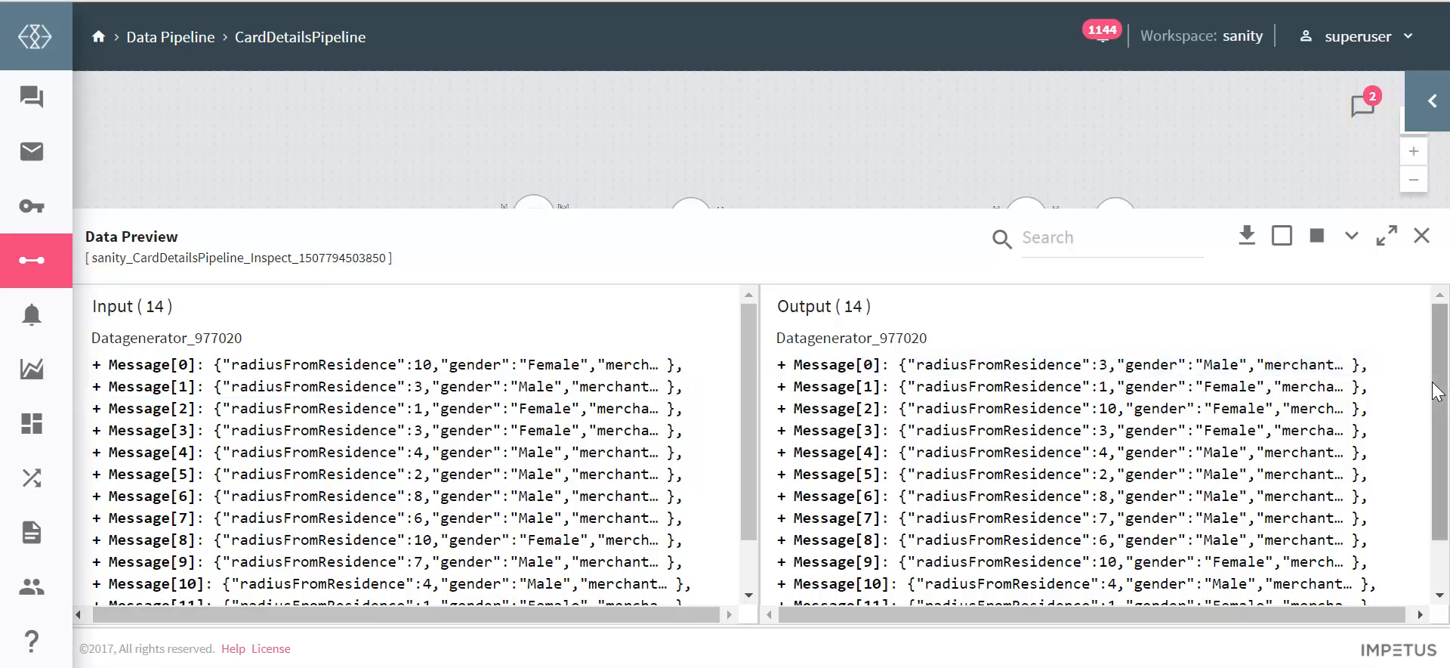
# - Examine the data preview output for all pipeline components and open the Join component's message for its details
pyautogui.scroll(-2, 1435, 393)
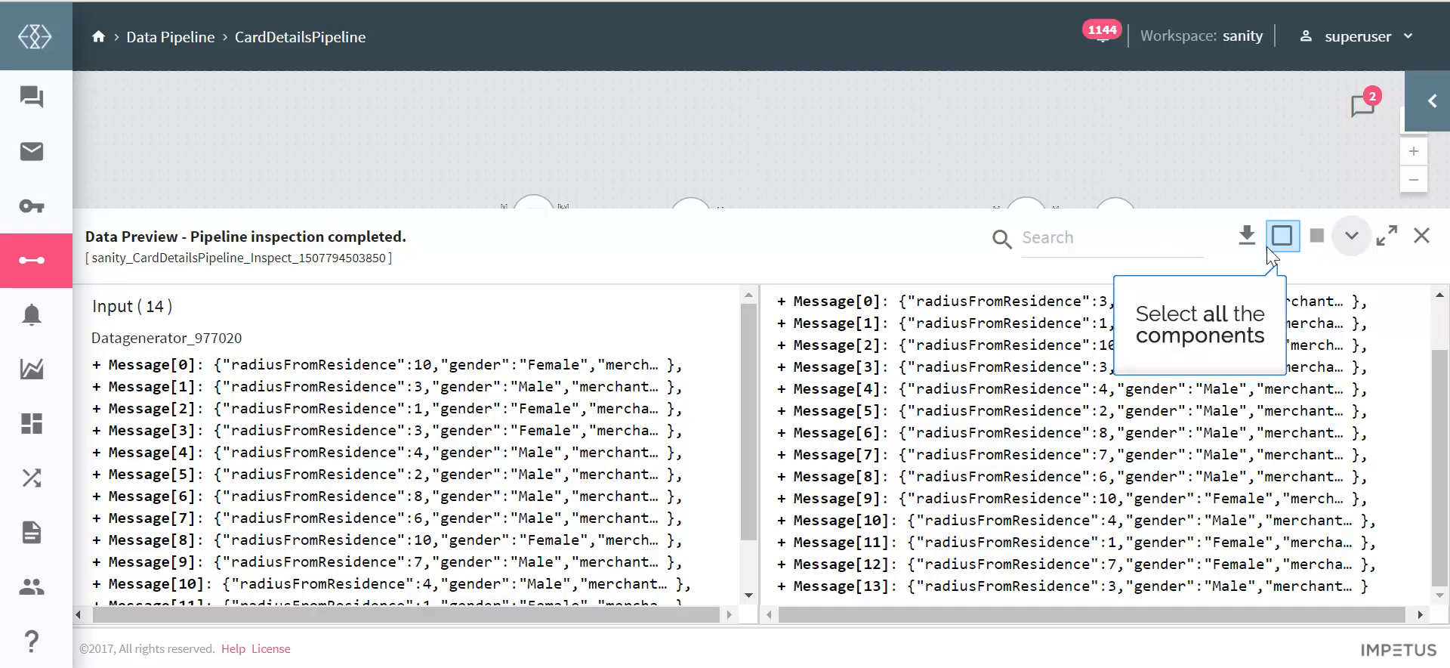
pyautogui.click(1282, 236)
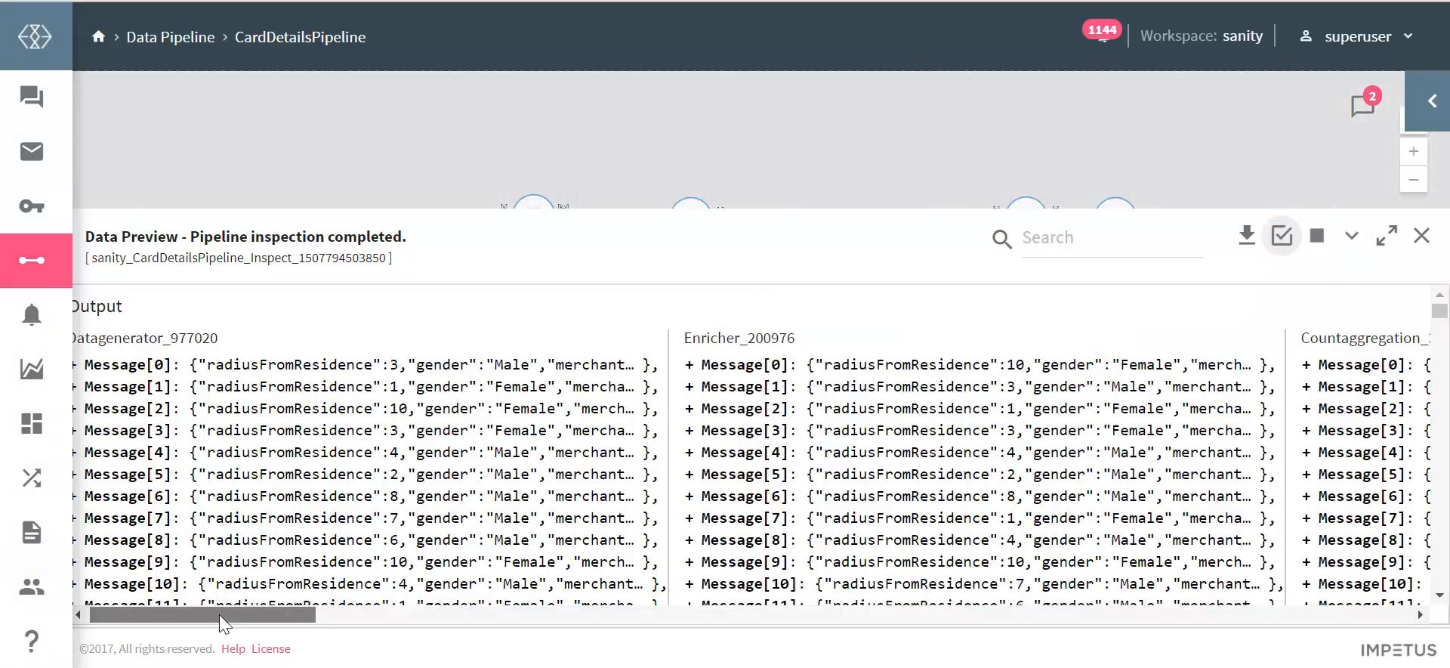
pyautogui.moveTo(216, 614); pyautogui.dragTo(660, 638)
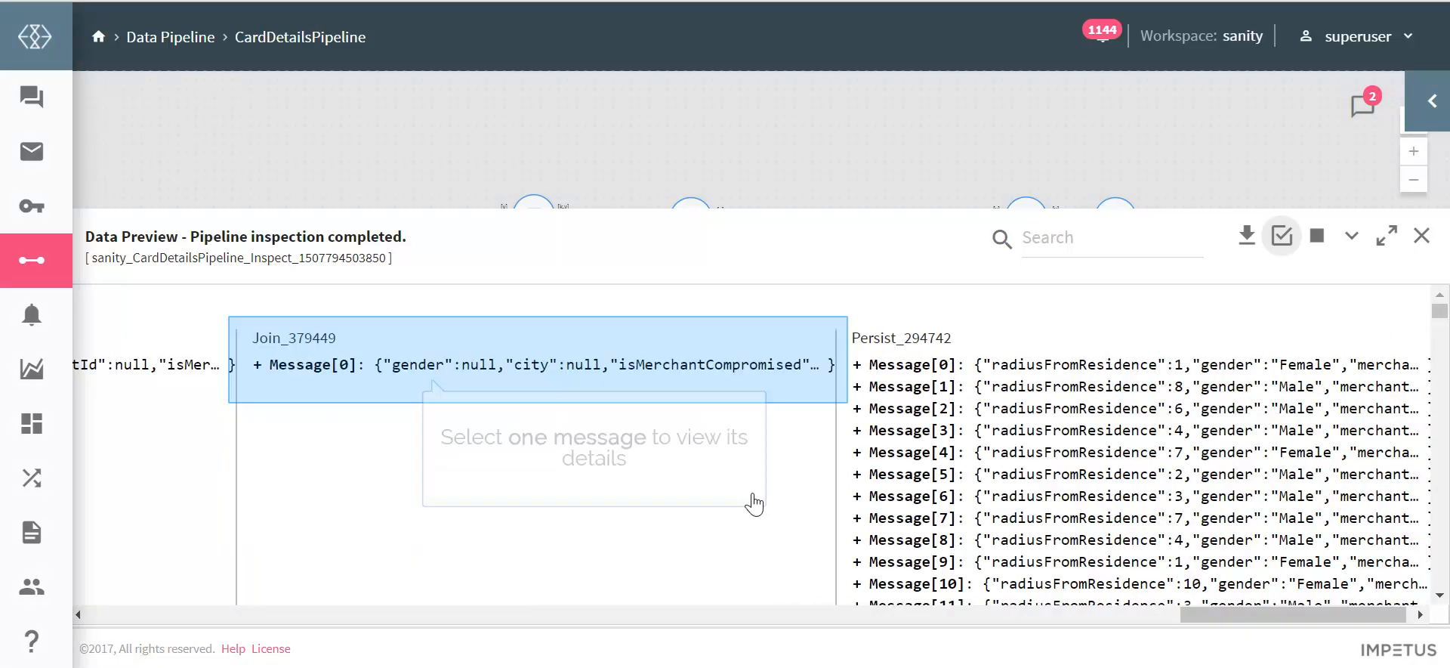
pyautogui.click(684, 363)
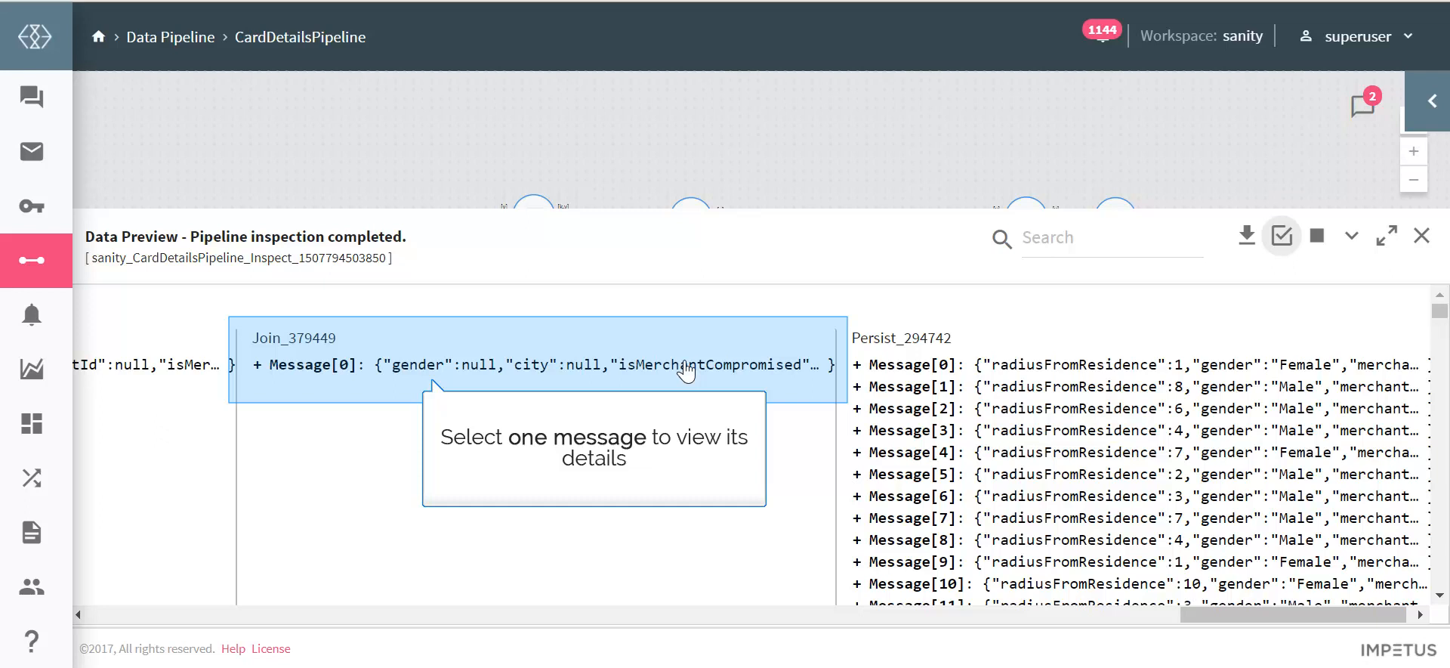
pyautogui.click(687, 370)
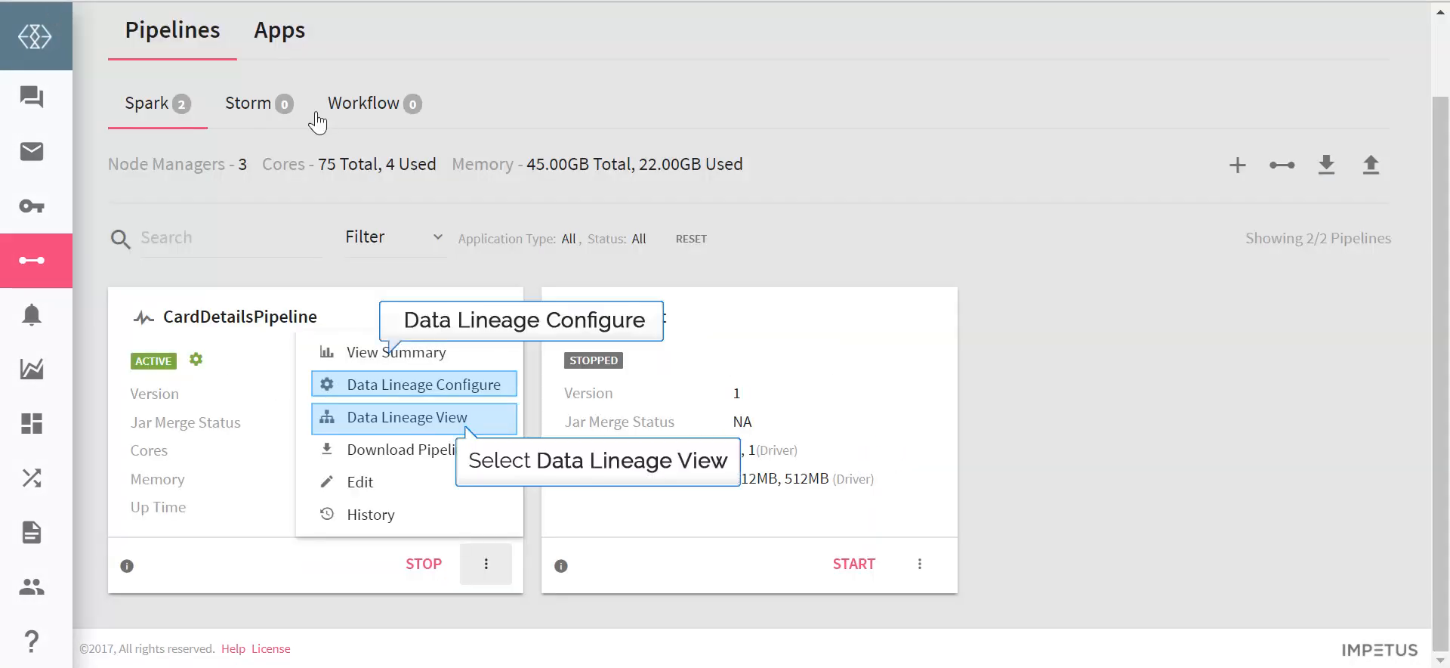
# - Open the data lineage view of CardDetailsPipeline and drill into the active application run's first audit record
pyautogui.click(416, 427)
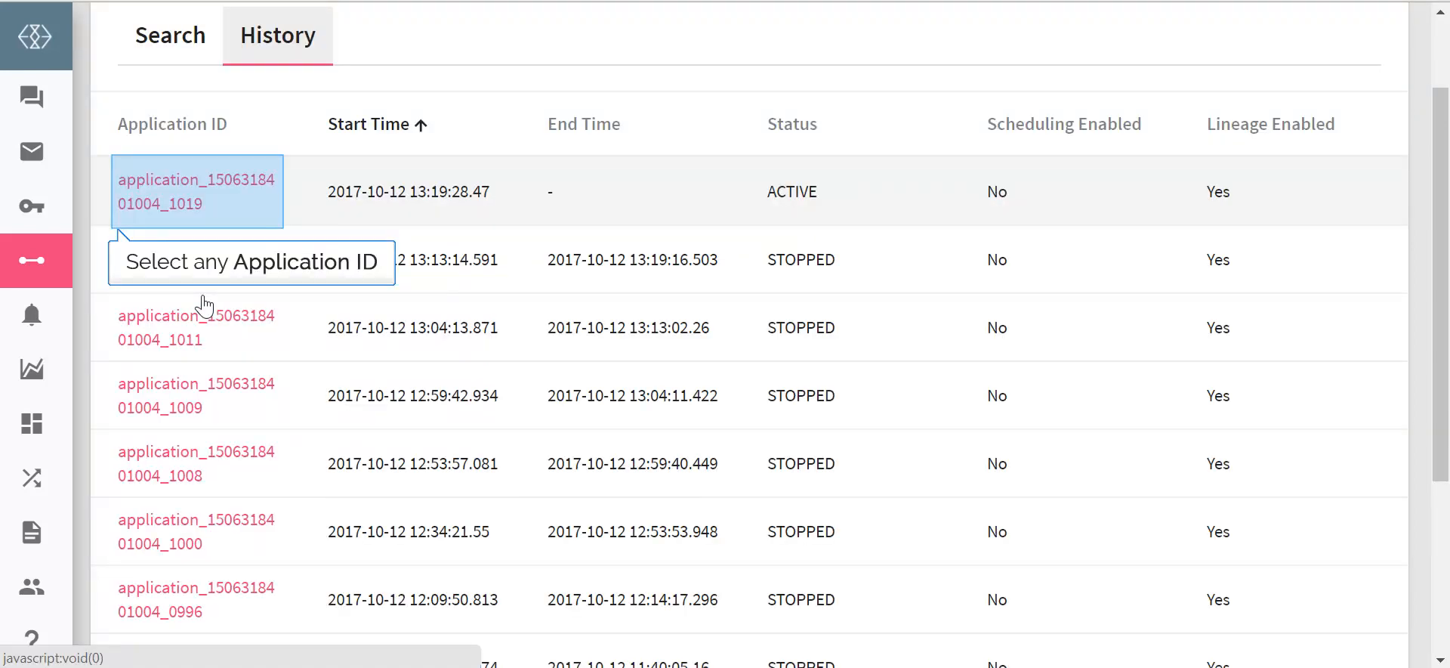
pyautogui.click(188, 195)
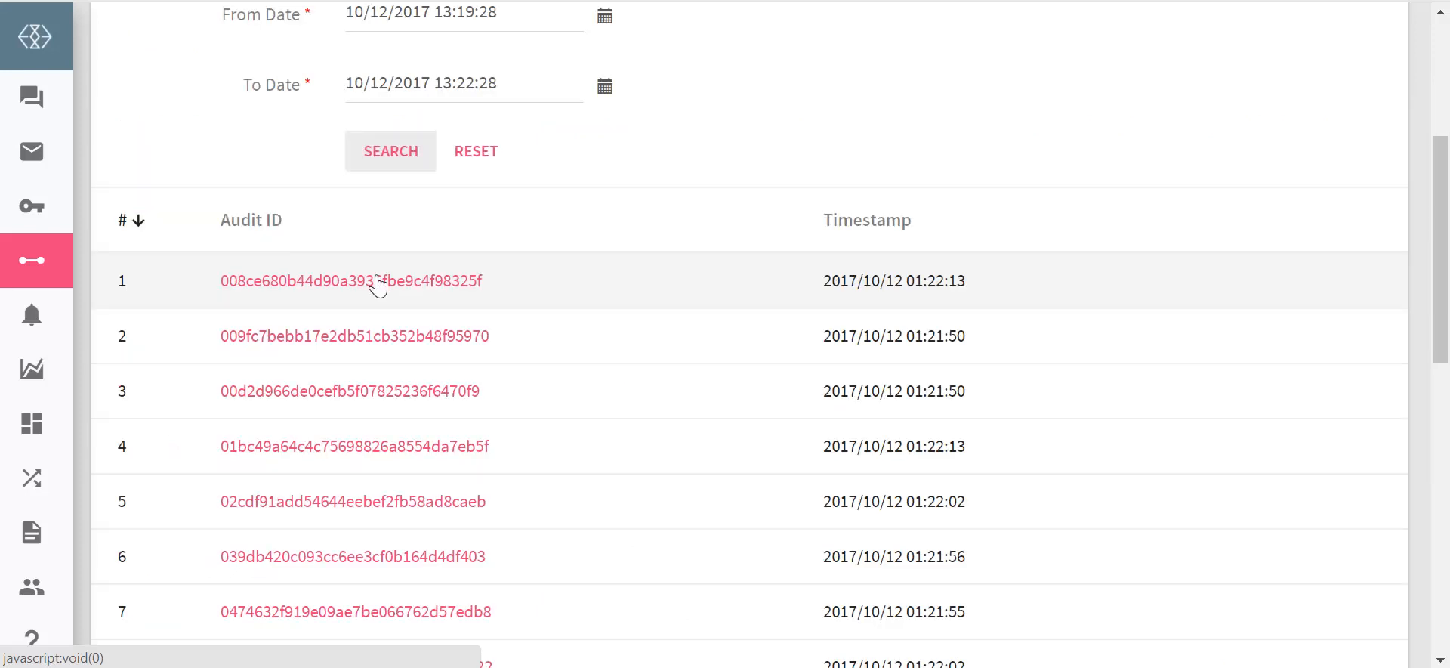
pyautogui.click(378, 285)
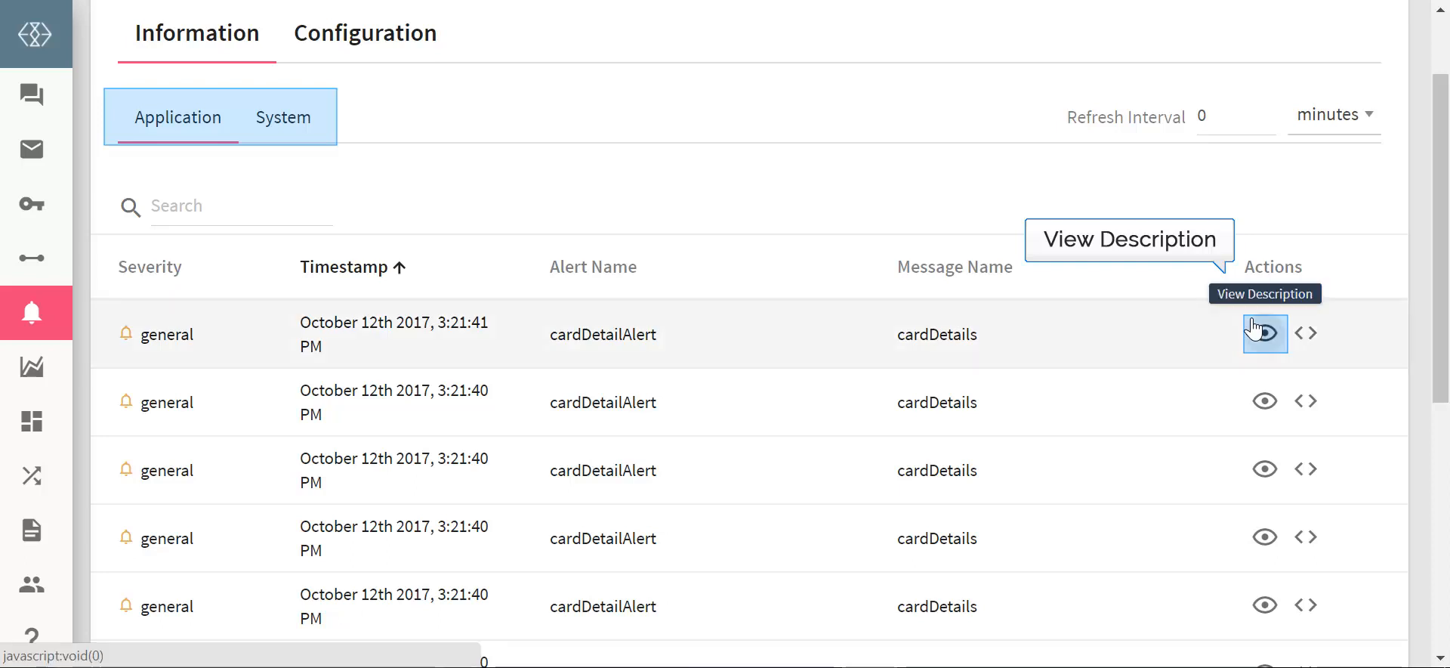
# - View the newest application alert's description and open the cardDetailAlert configuration for the cardDetails message to examine its alert type and criteria
pyautogui.click(1253, 330)
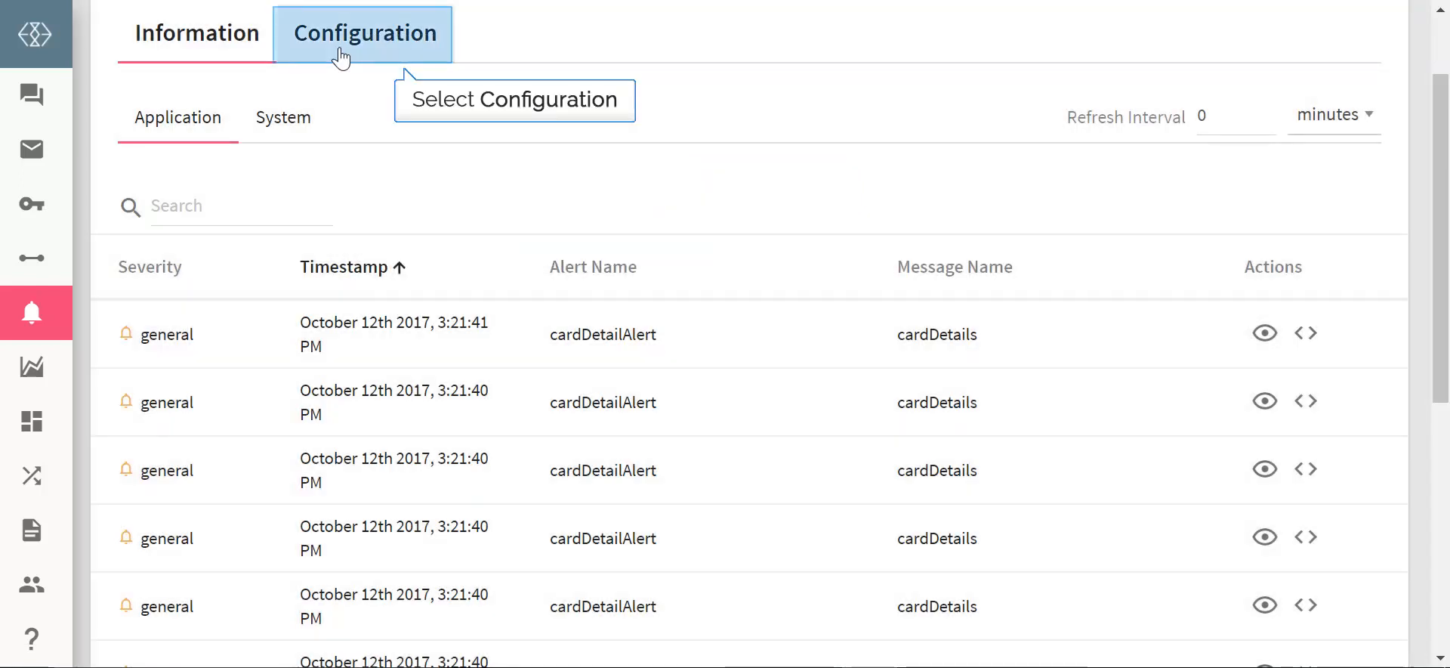
pyautogui.click(342, 57)
pyautogui.click(215, 236)
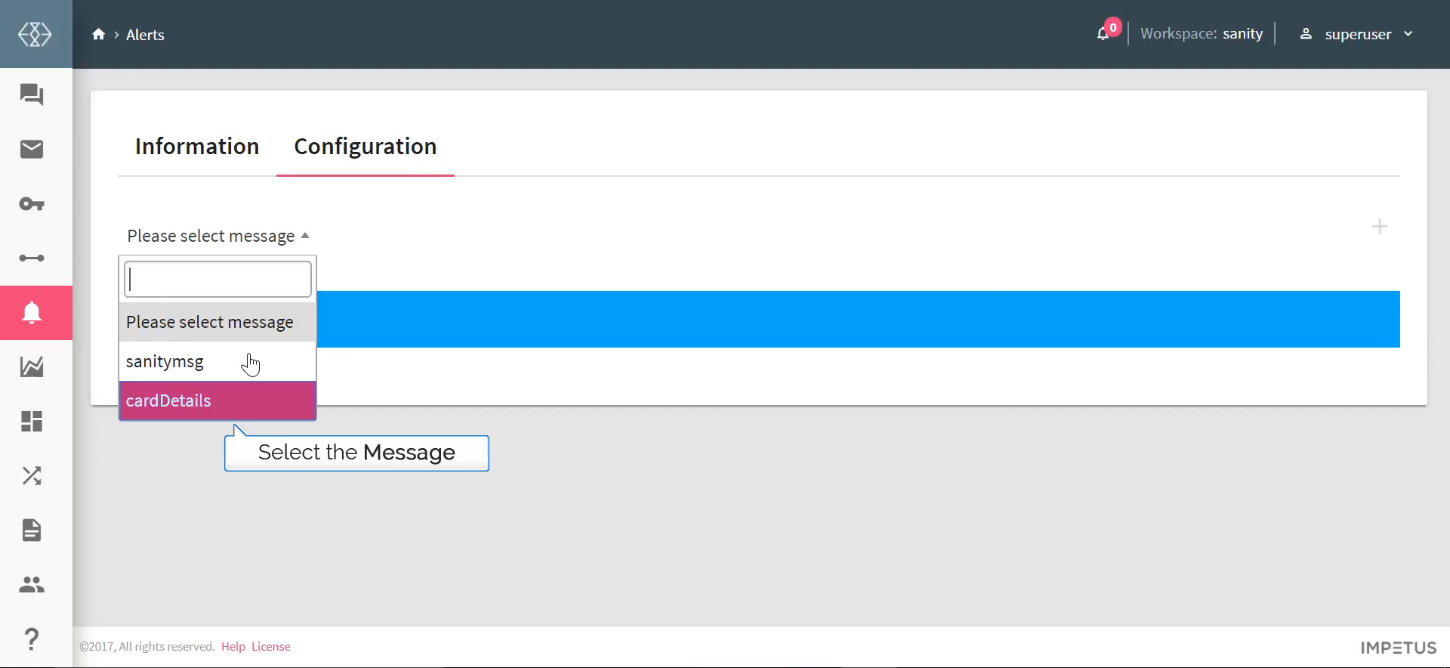
pyautogui.click(218, 401)
pyautogui.click(1324, 417)
pyautogui.scroll(-1, 848, 230)
pyautogui.click(464, 113)
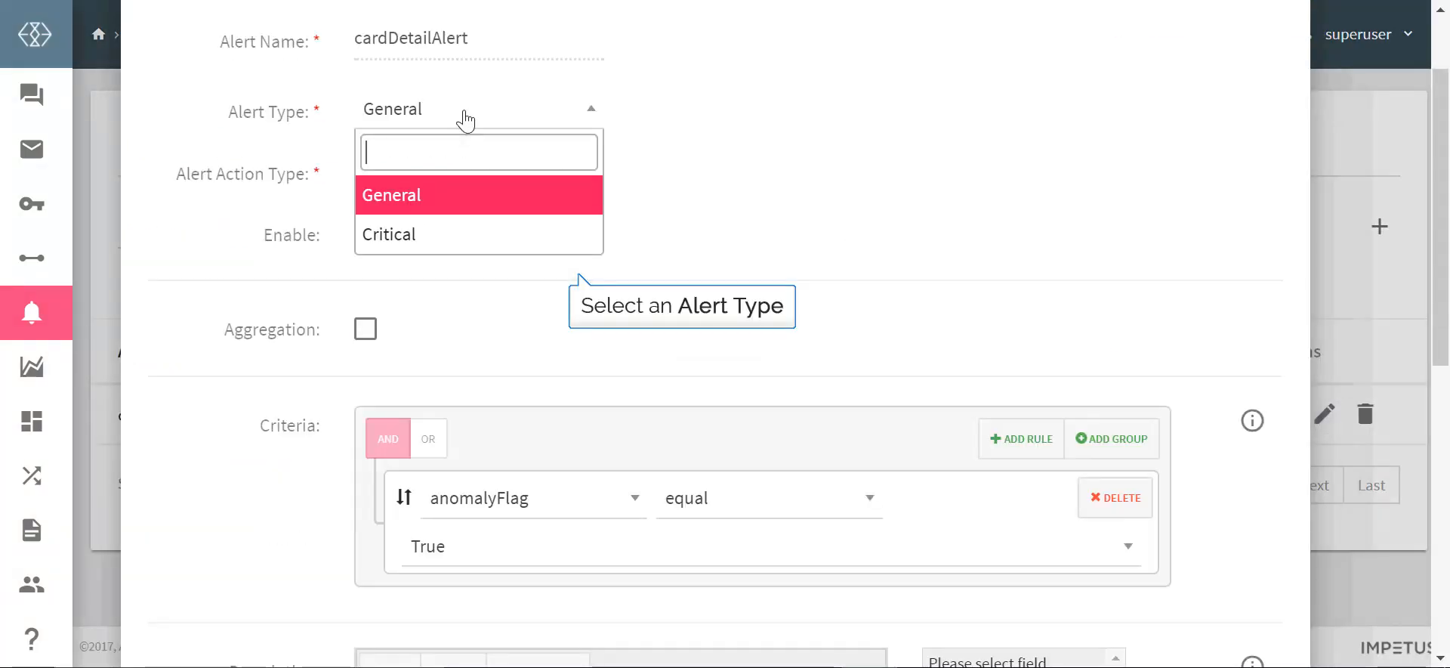
pyautogui.scroll(-3, 466, 120)
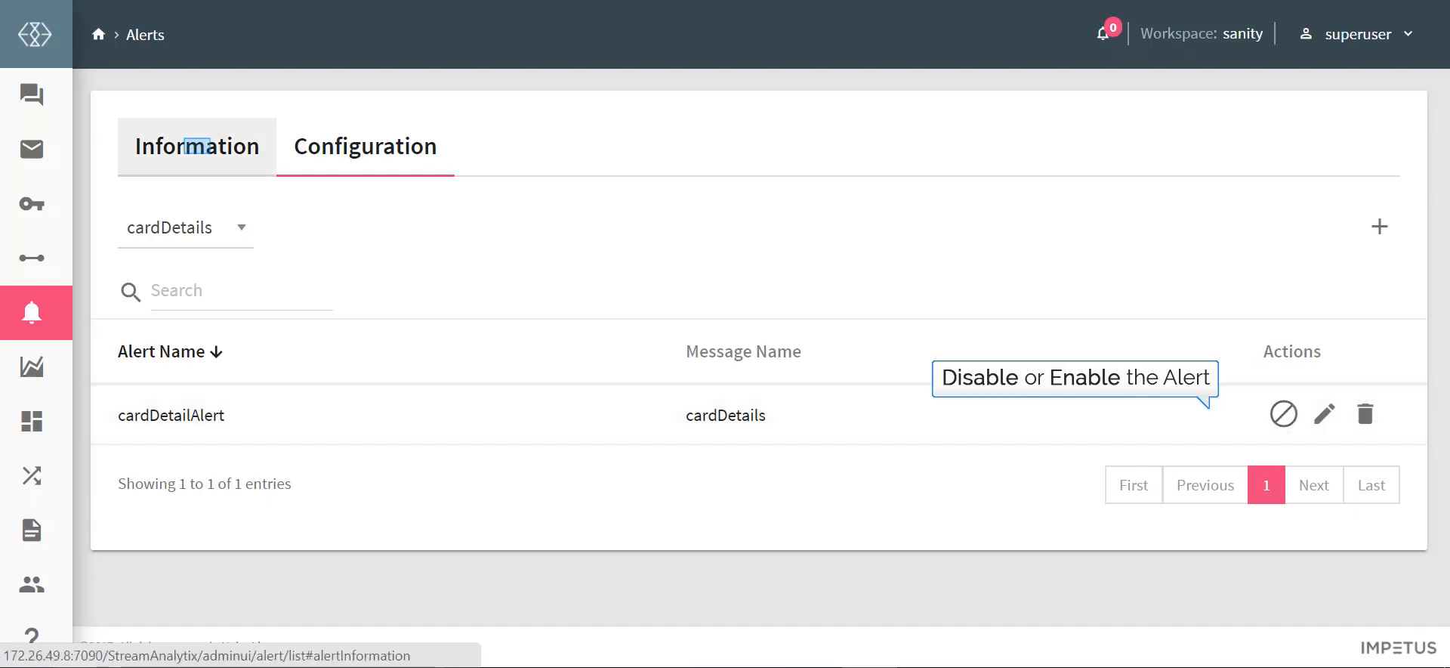
# - Open the data pipeline monitoring page and examine the Spark summary view for CardDetailsPipeline
pyautogui.click(167, 384)
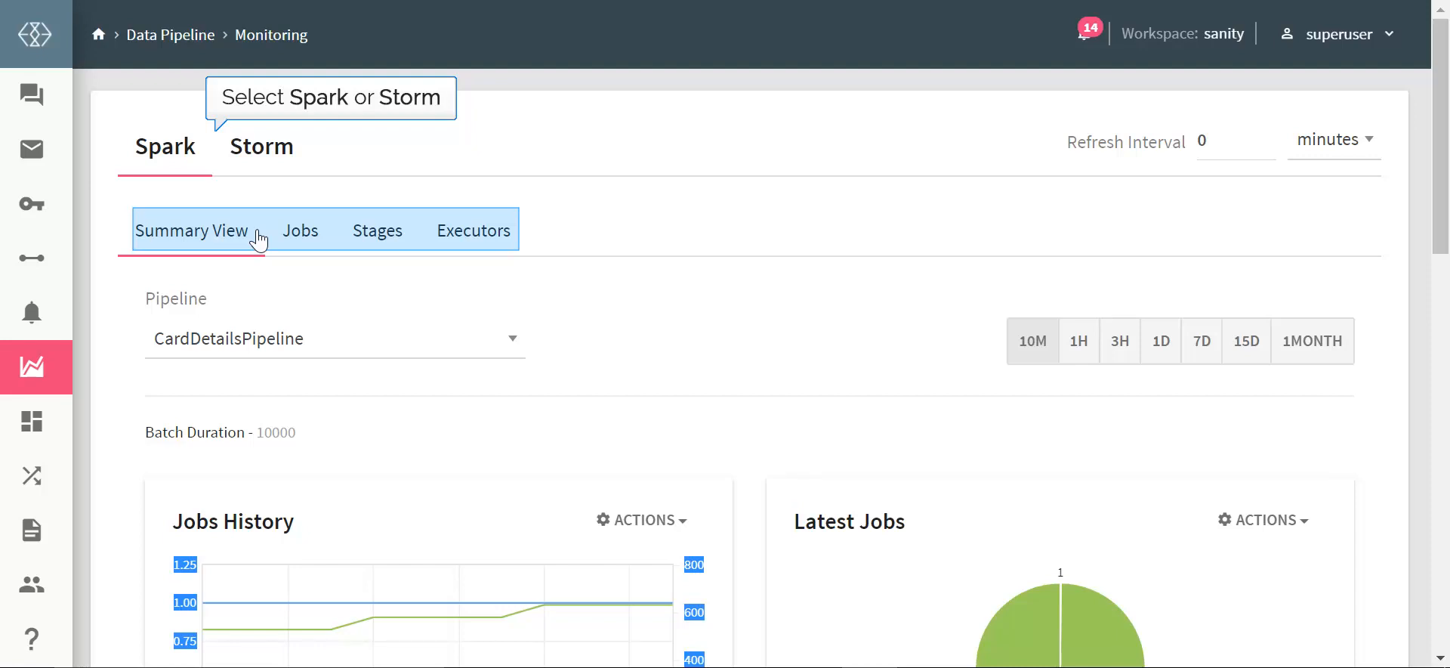
pyautogui.click(273, 342)
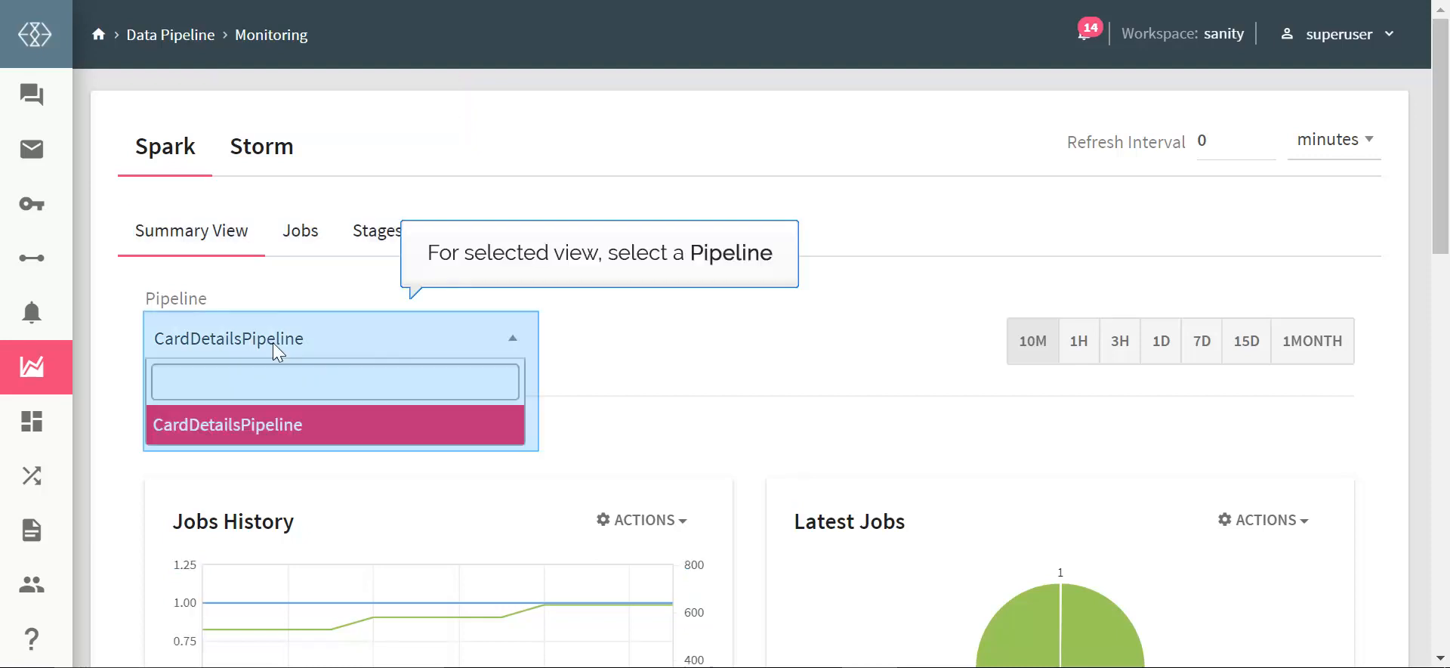
pyautogui.click(273, 342)
pyautogui.scroll(-3, 719, 272)
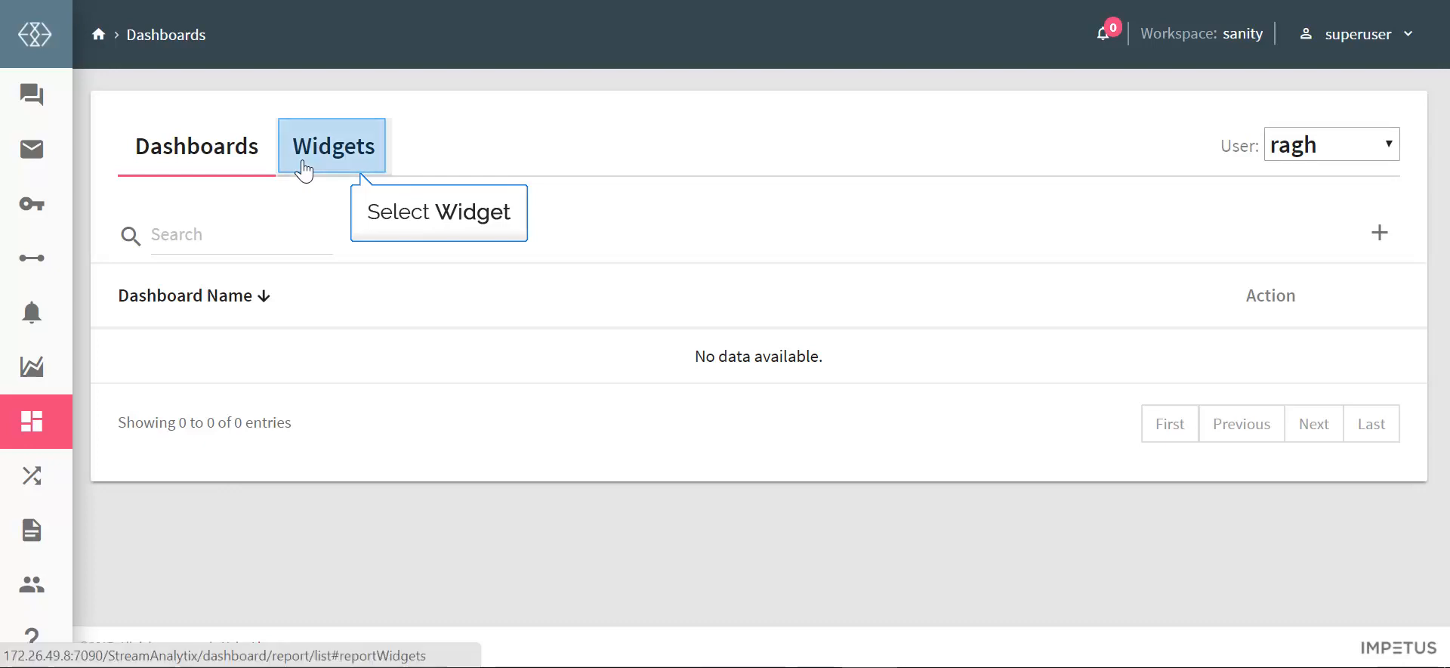
# - Create a widget from data source CardDetailsPipeline-cardDetails-Streaming19618, charting deviation against transactionTime by day, and inspect a graph point's details
pyautogui.click(304, 168)
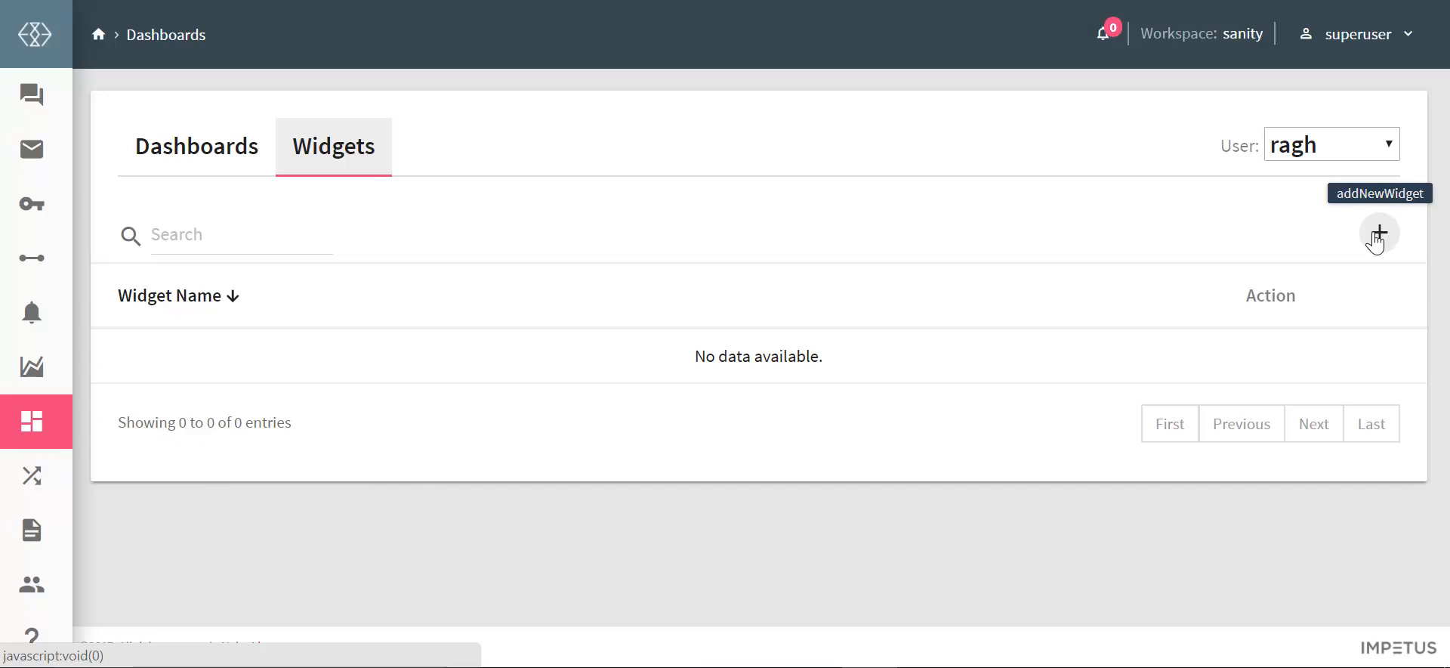
pyautogui.click(1376, 241)
pyautogui.click(408, 179)
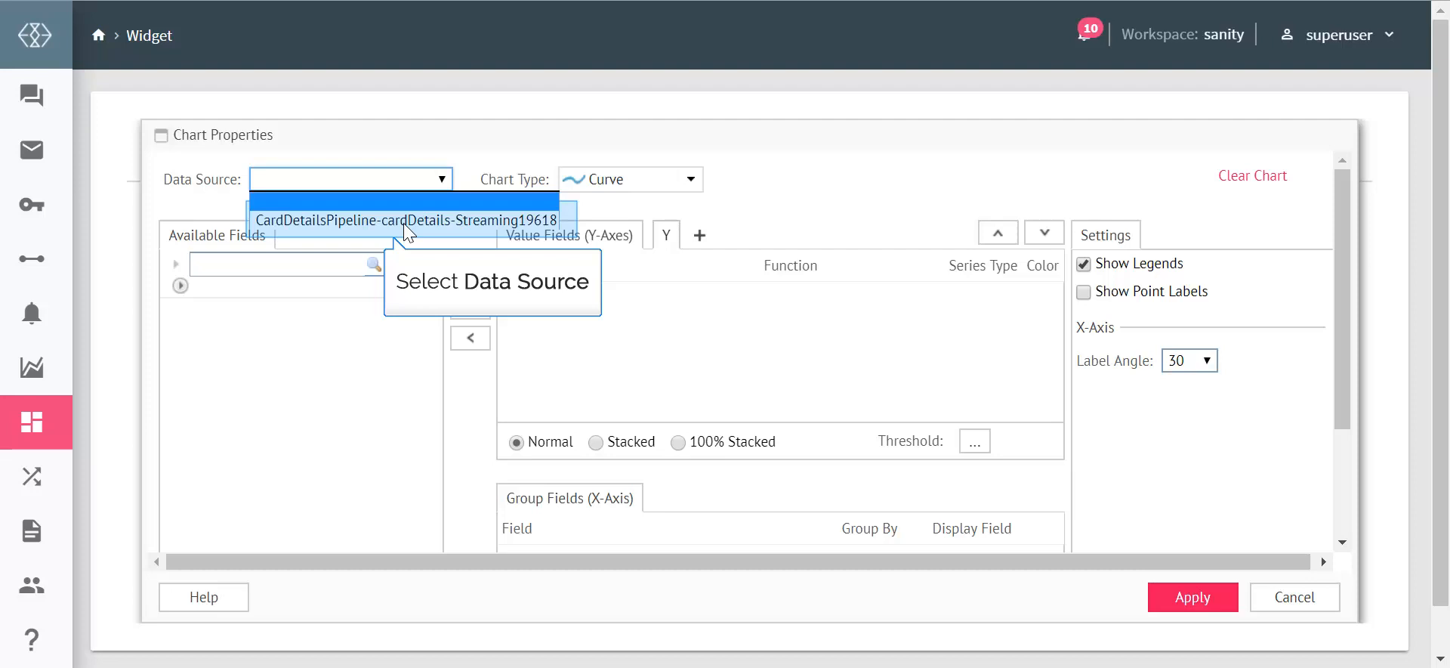
pyautogui.click(405, 220)
pyautogui.scroll(-2, 474, 344)
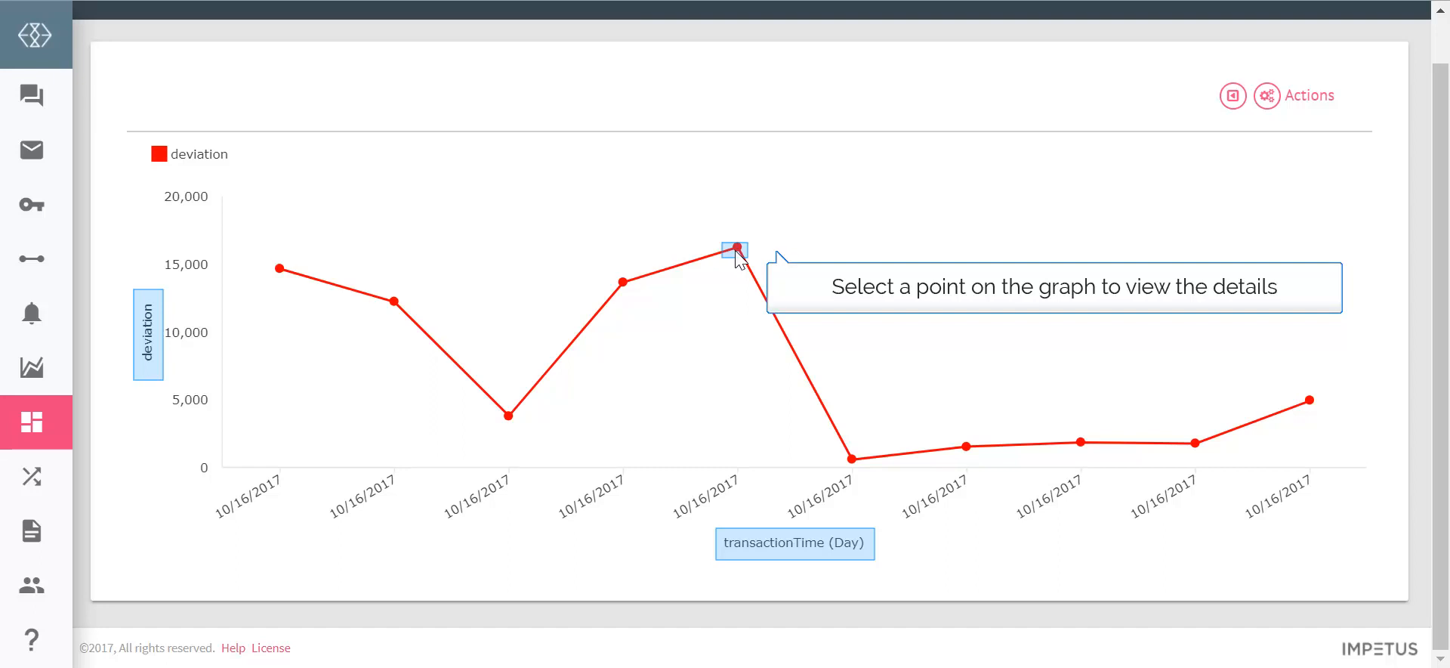
pyautogui.moveTo(735, 251)
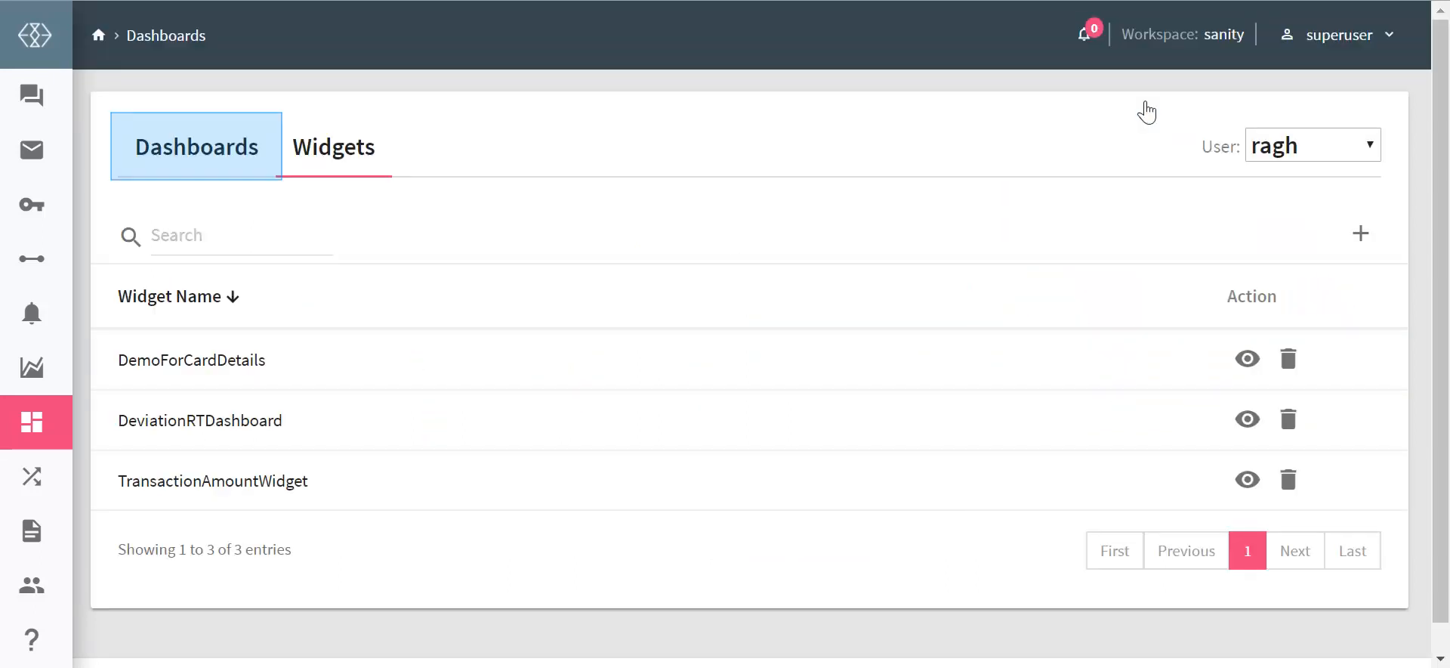
# - Create a new dashboard containing the DeviationRTDashboard and TransactionAmountWidget widgets in a two-column layout and save it
pyautogui.click(200, 160)
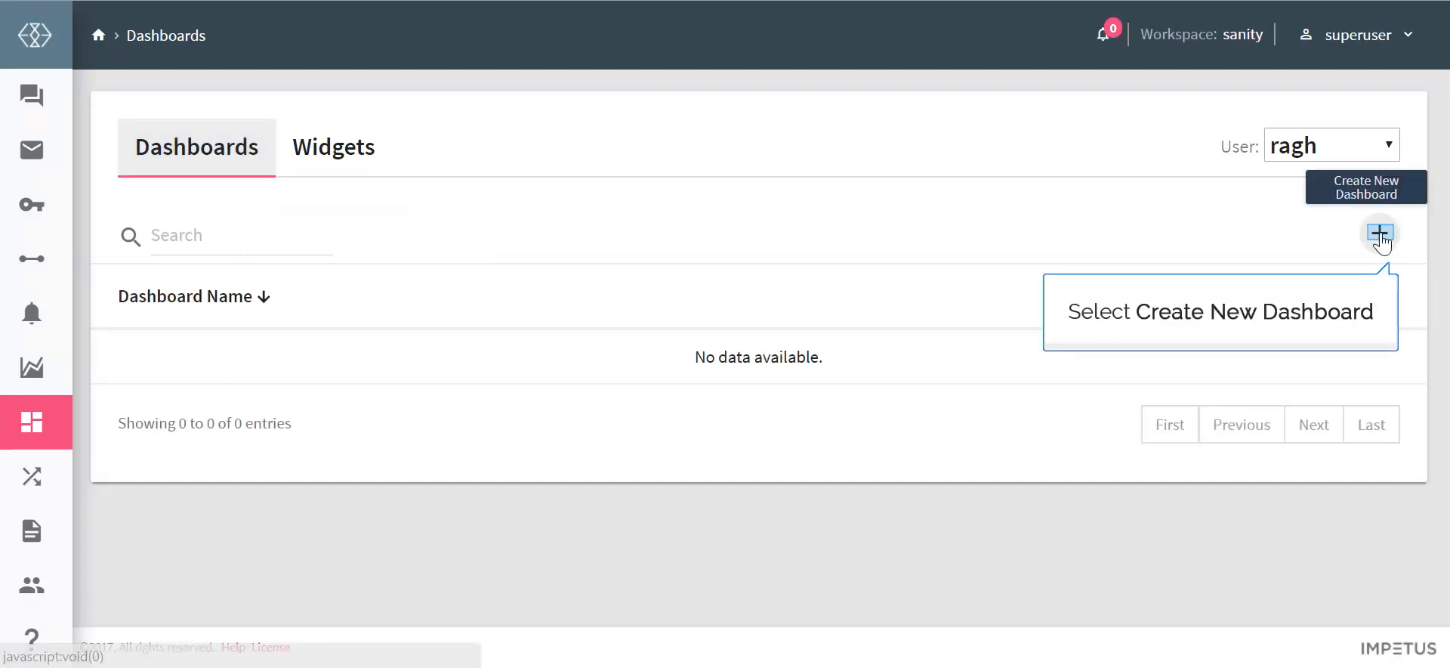
pyautogui.click(1379, 234)
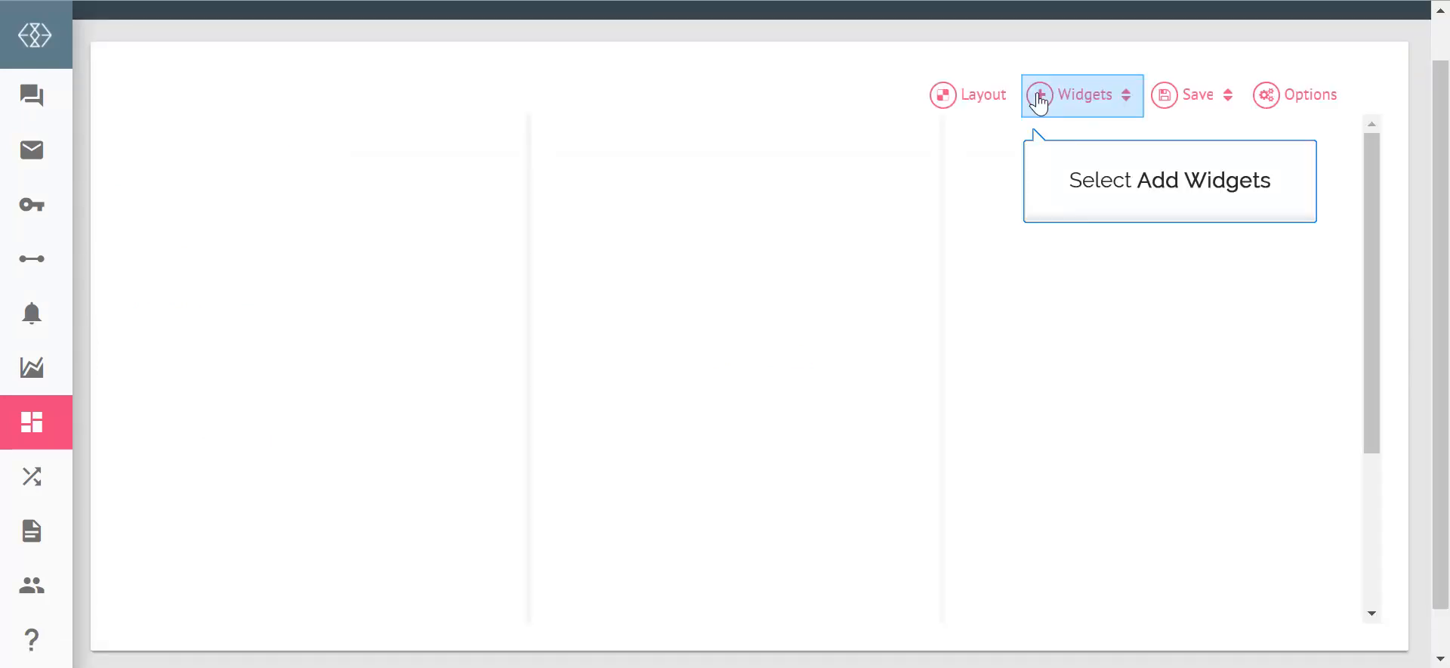
pyautogui.click(1040, 101)
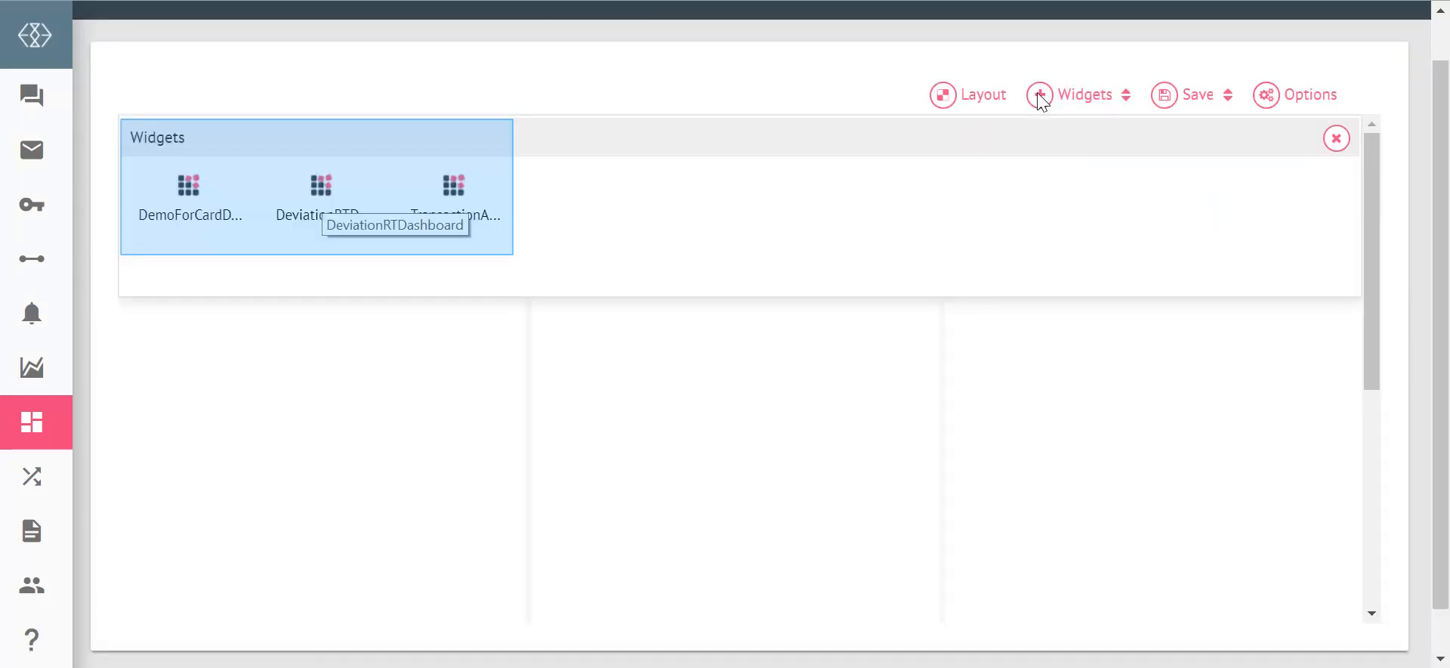
pyautogui.click(297, 201)
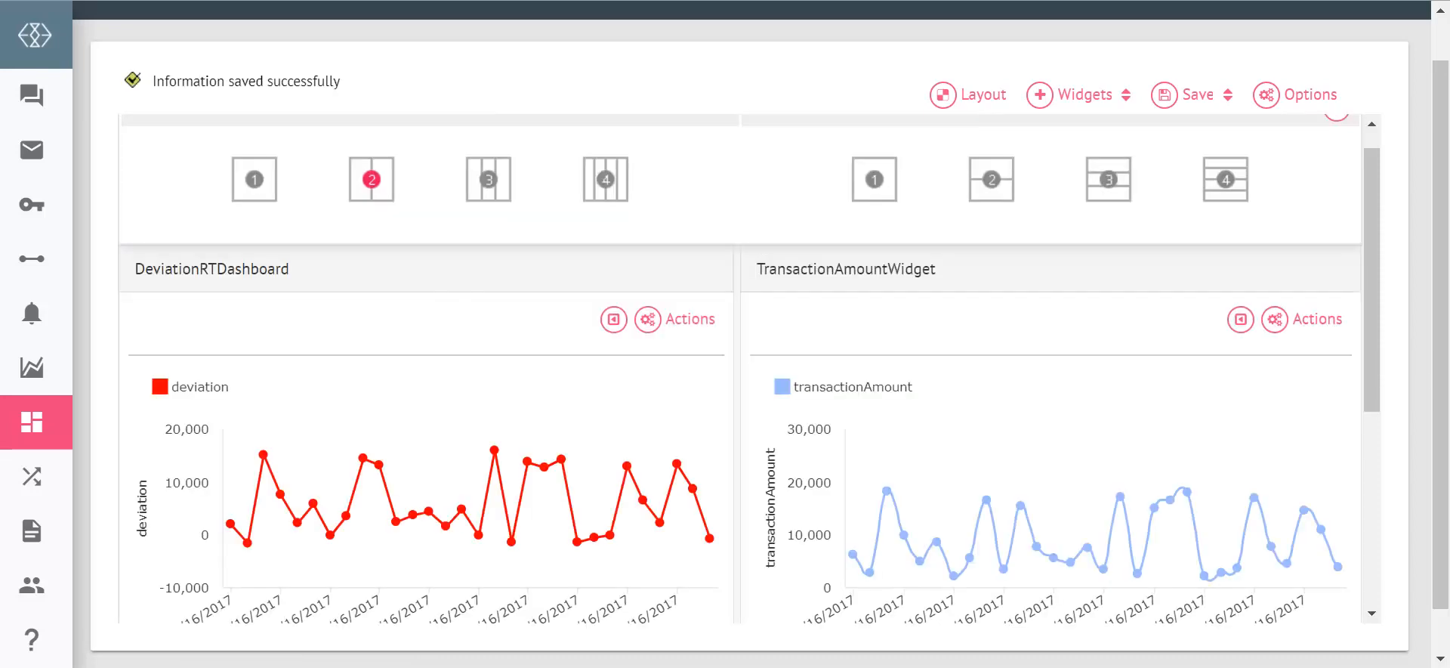